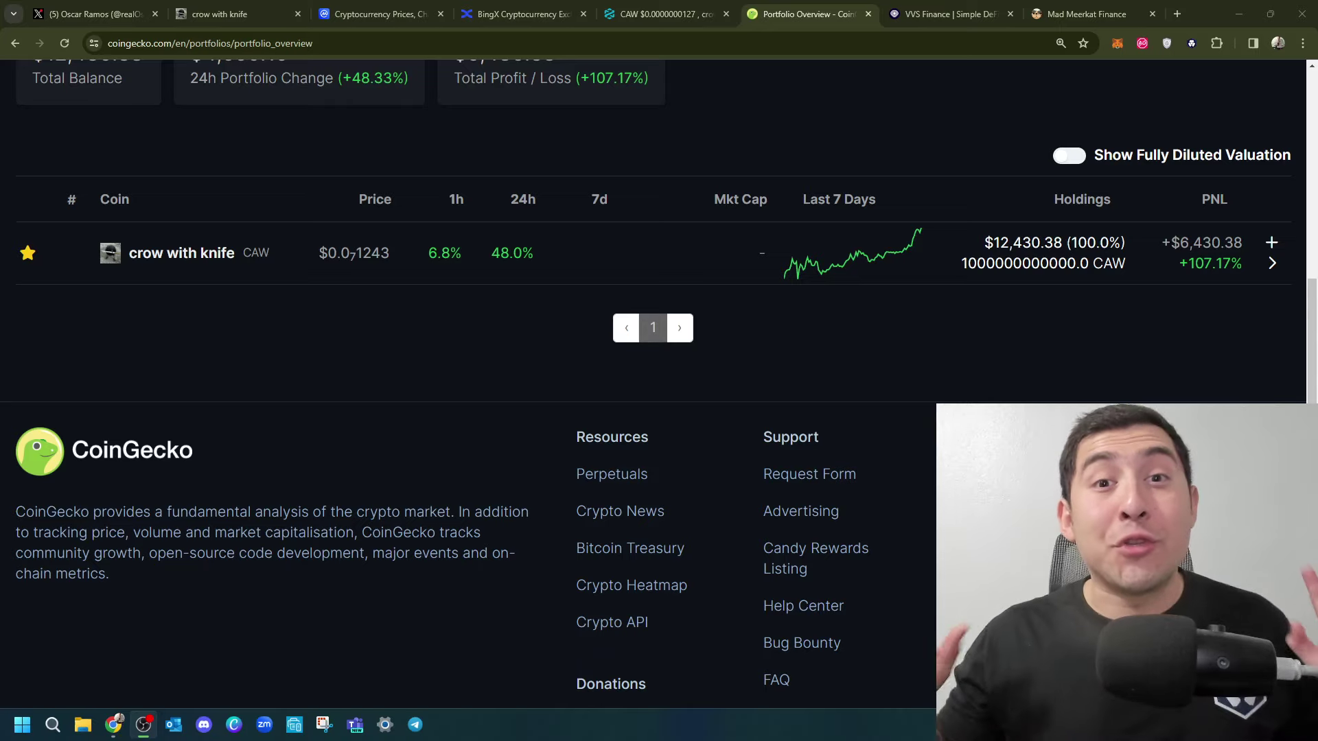
Switch to the CAW token chart on DEXTools.
click(651, 12)
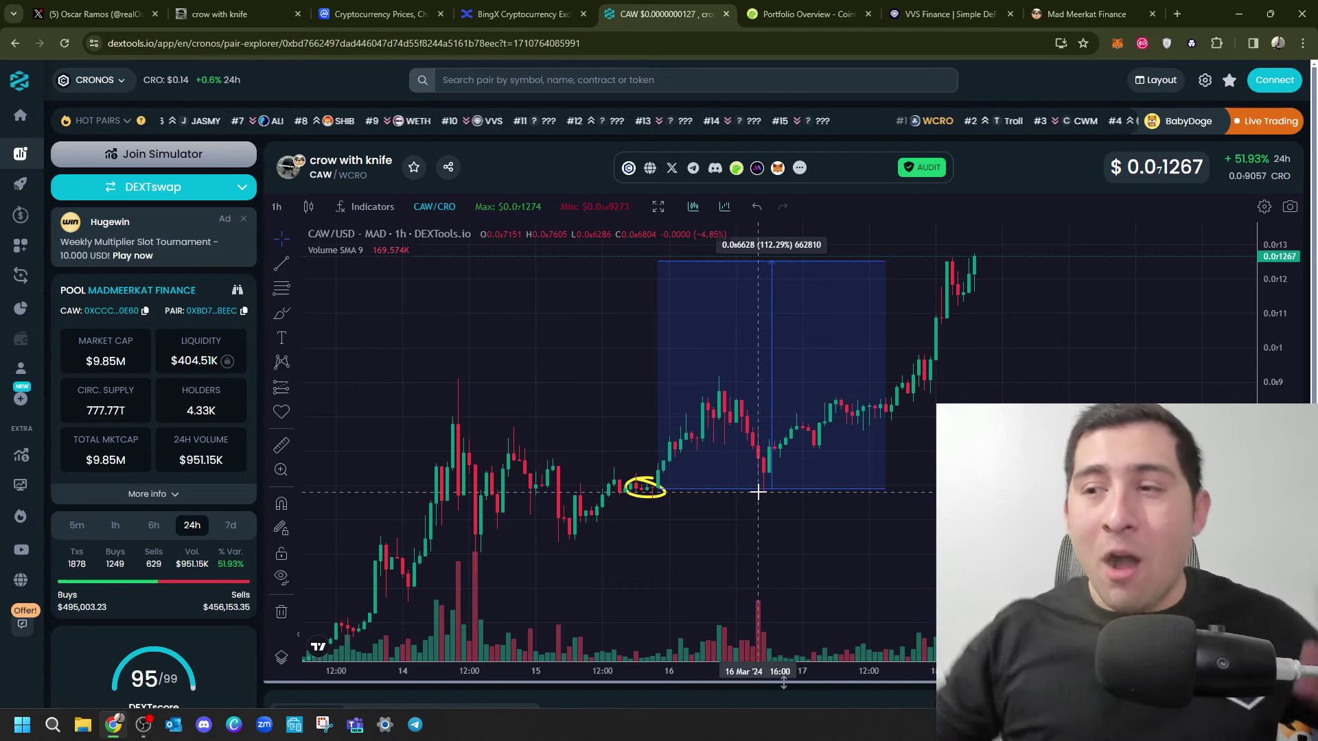
Pan the DEXTools CAW chart to the latest candles, then bring up the X profile with CAW posts.
drag(884, 336, 912, 282)
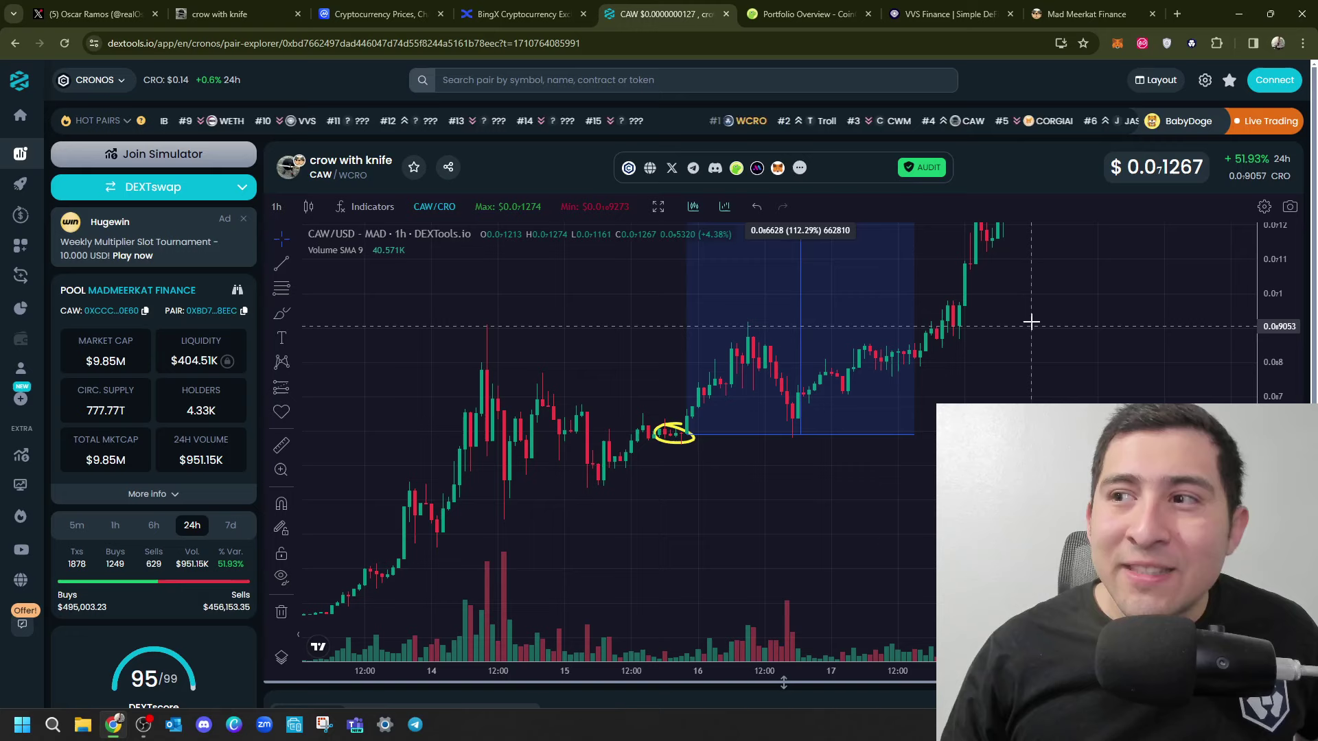
drag(1030, 318, 975, 393)
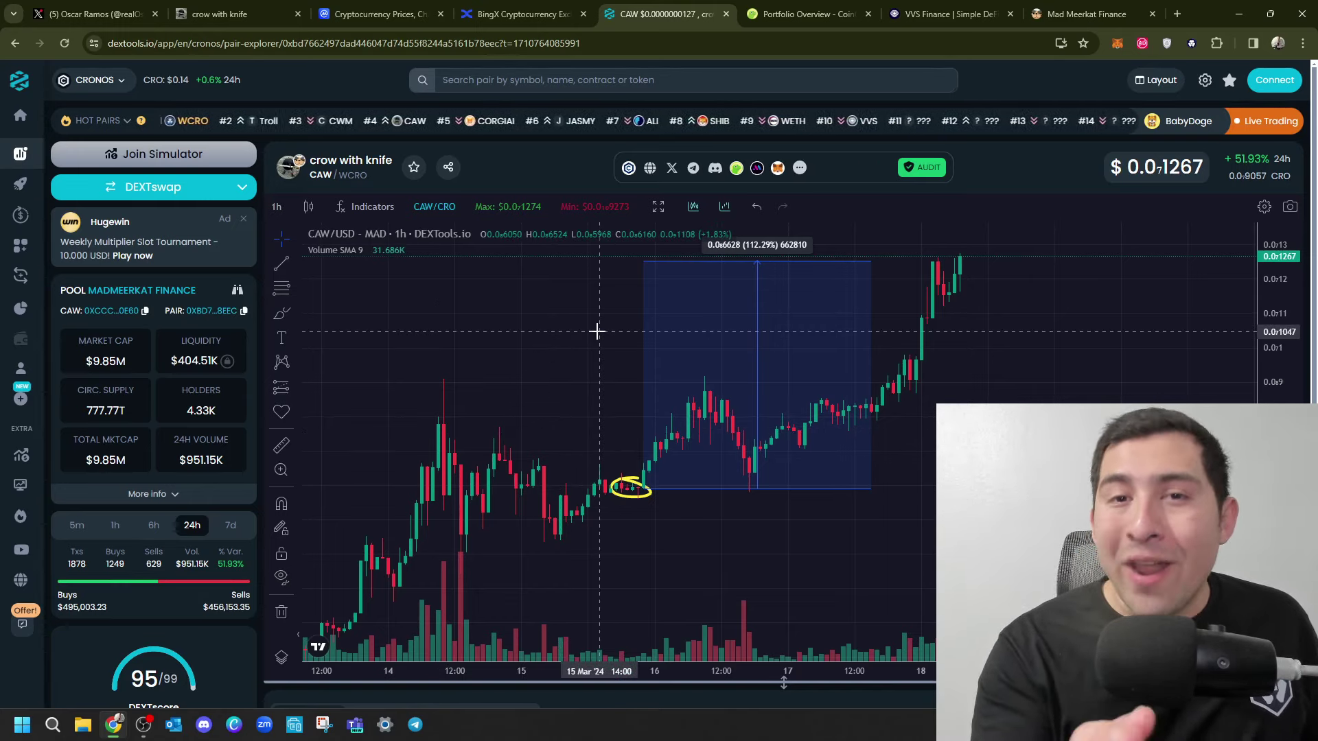
click(97, 13)
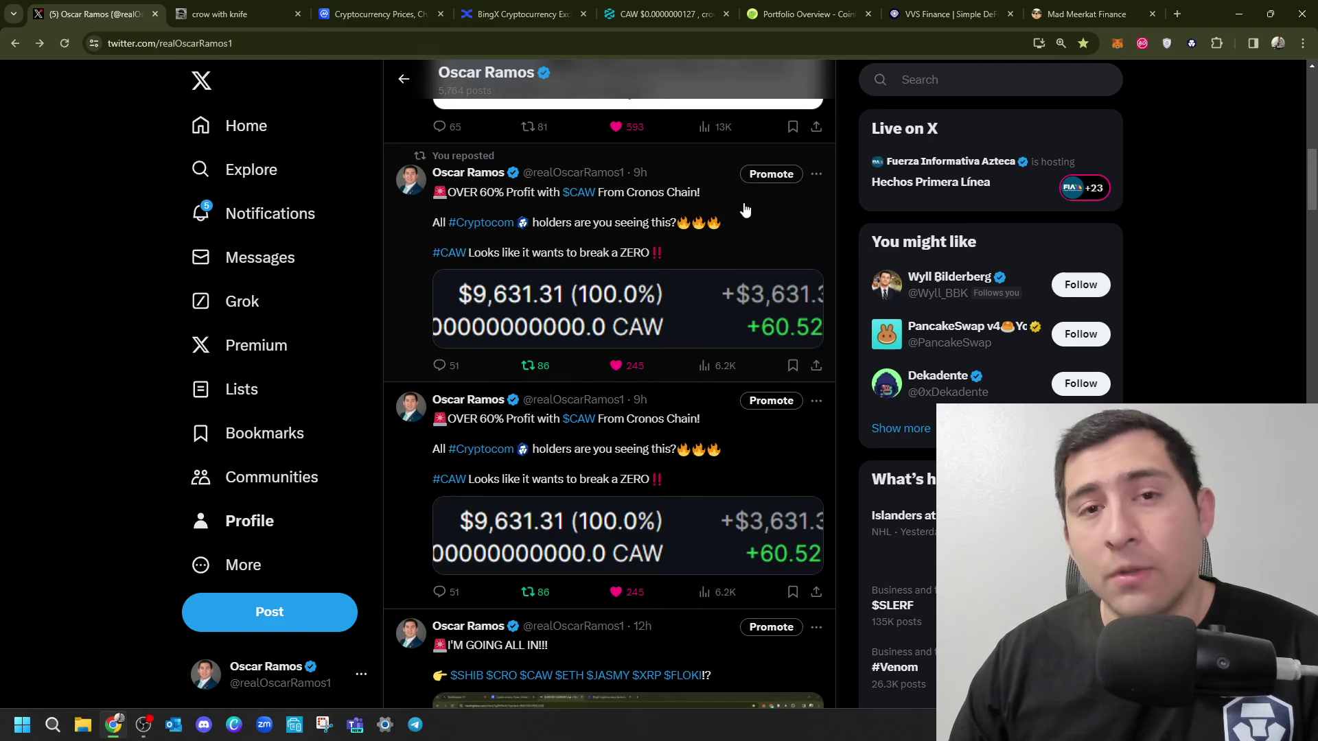
Revisit the CoinGecko portfolio and view crowwithknife.com's CAW/WCRO chart before CoinMarketCap.
click(821, 6)
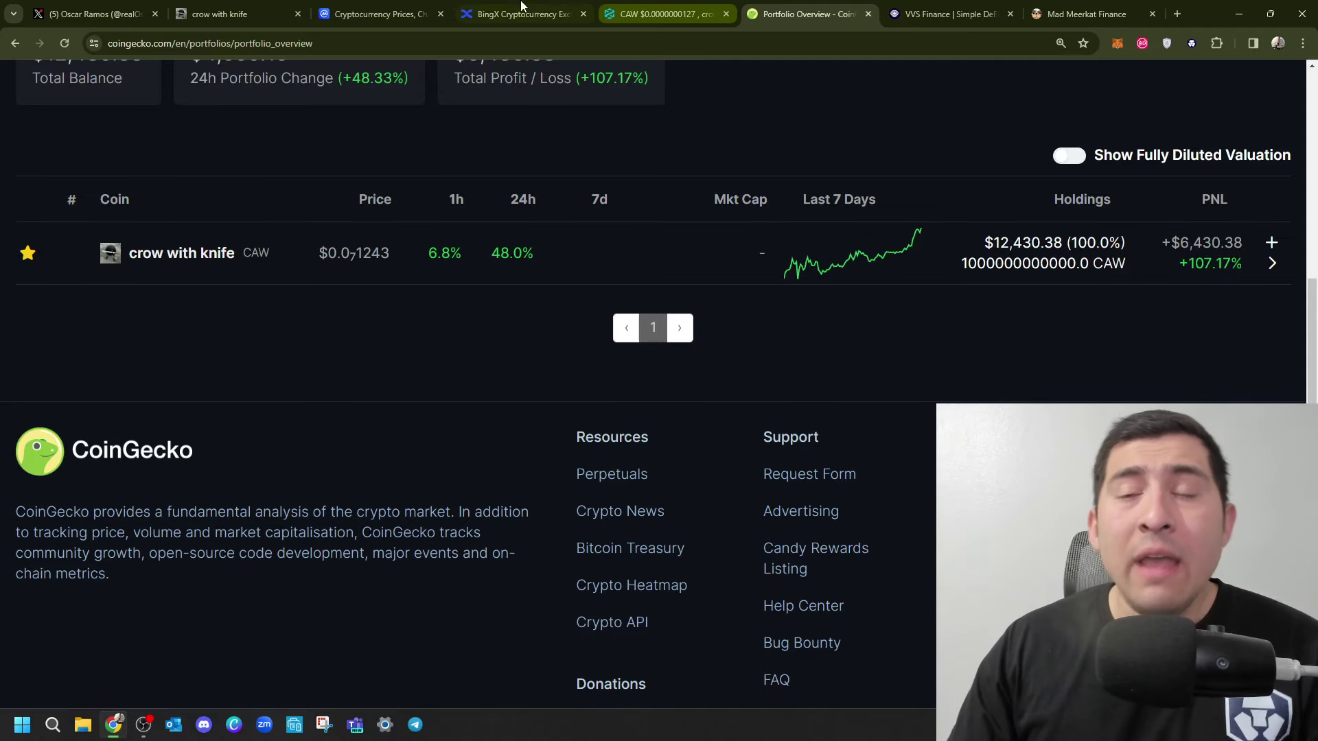
click(219, 14)
scroll(419, 309, down, 6)
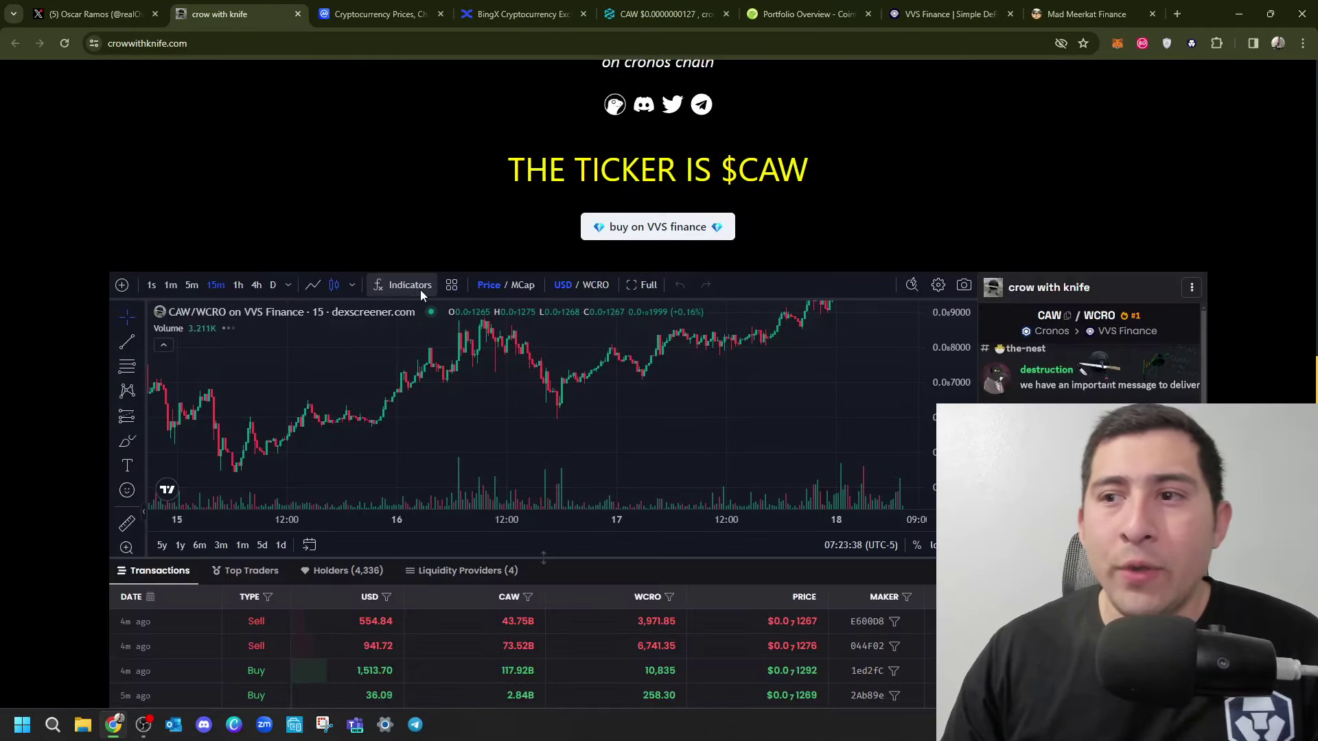
scroll(133, 210, down, 1)
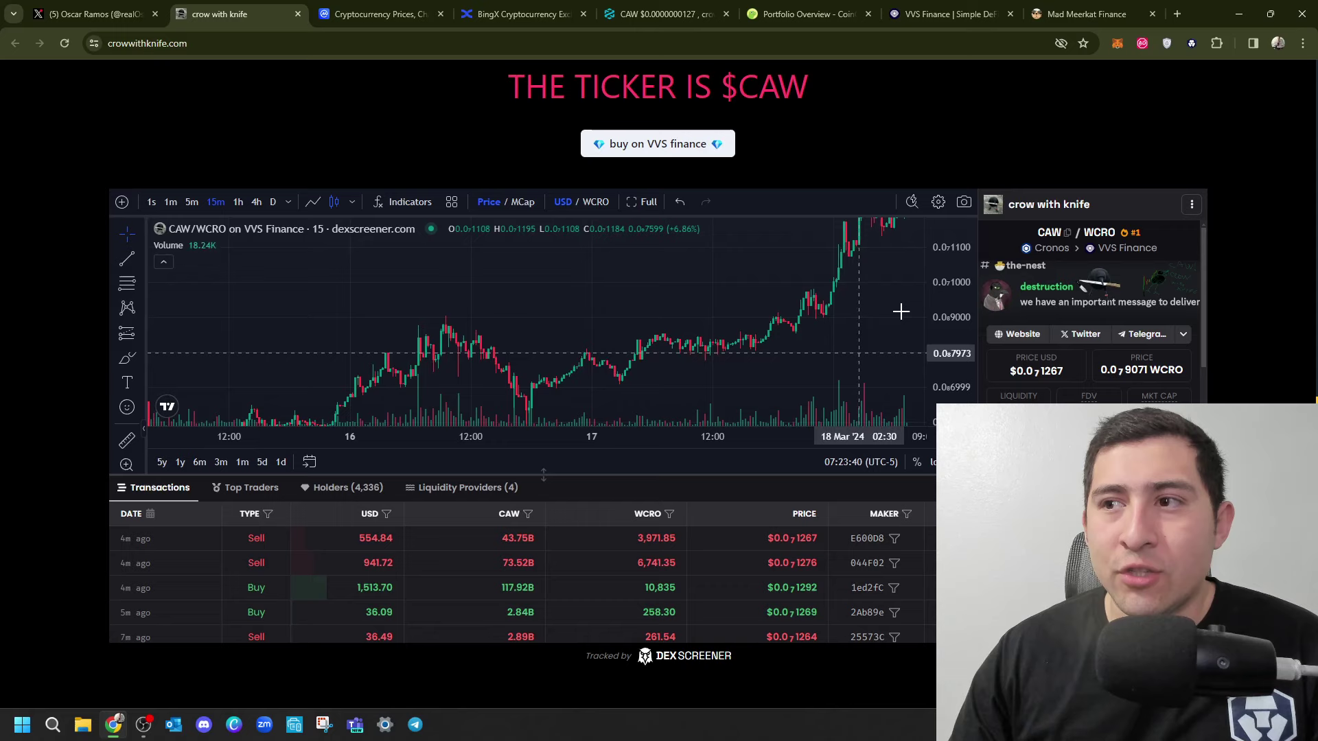
drag(835, 317, 828, 301)
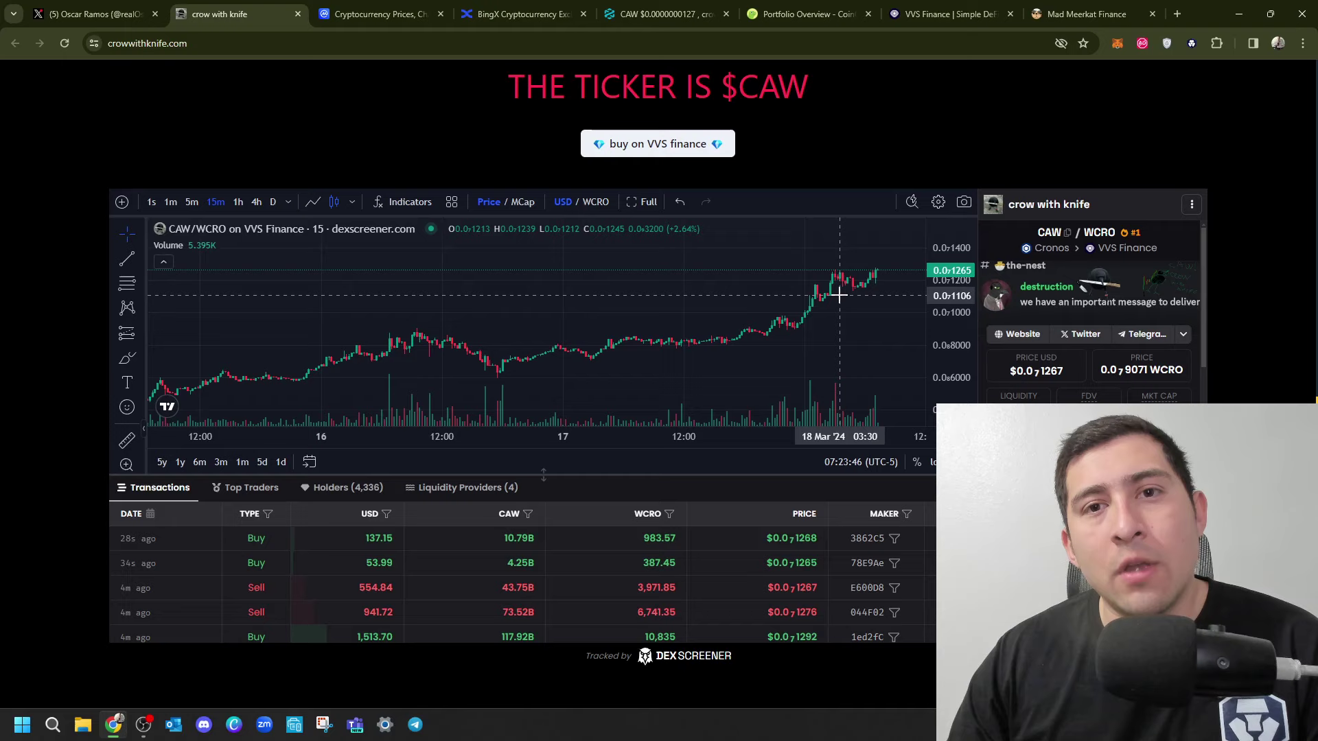
click(381, 13)
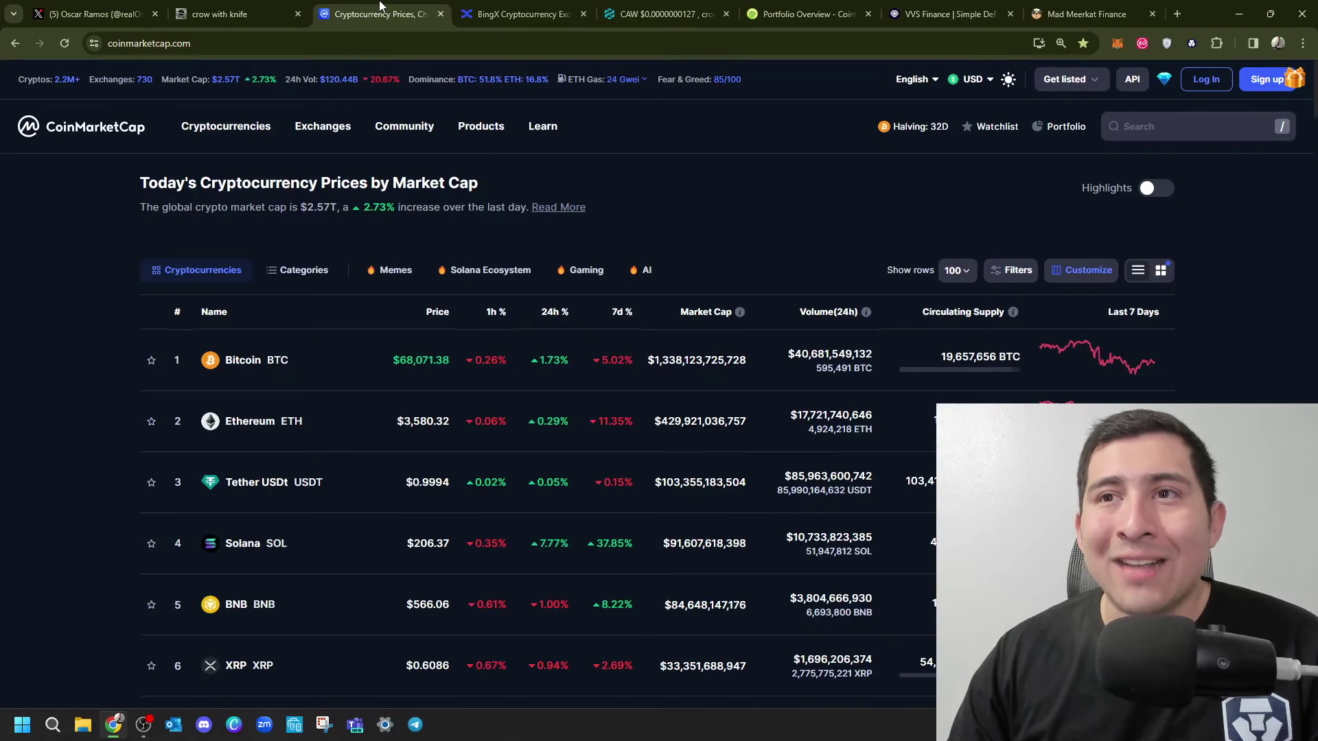
Find the Crypto.com profile through X search and view its memecoin painting post's replies.
click(128, 8)
click(917, 81)
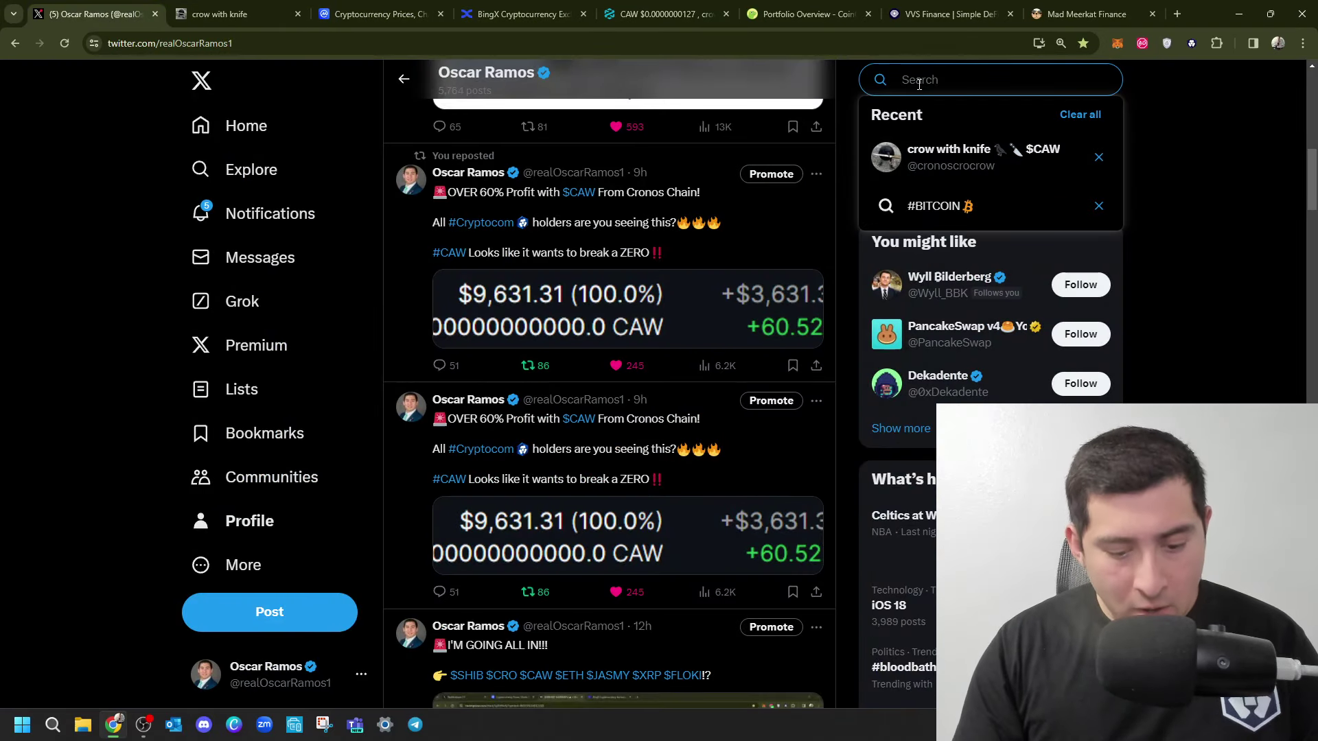
text(crypto)
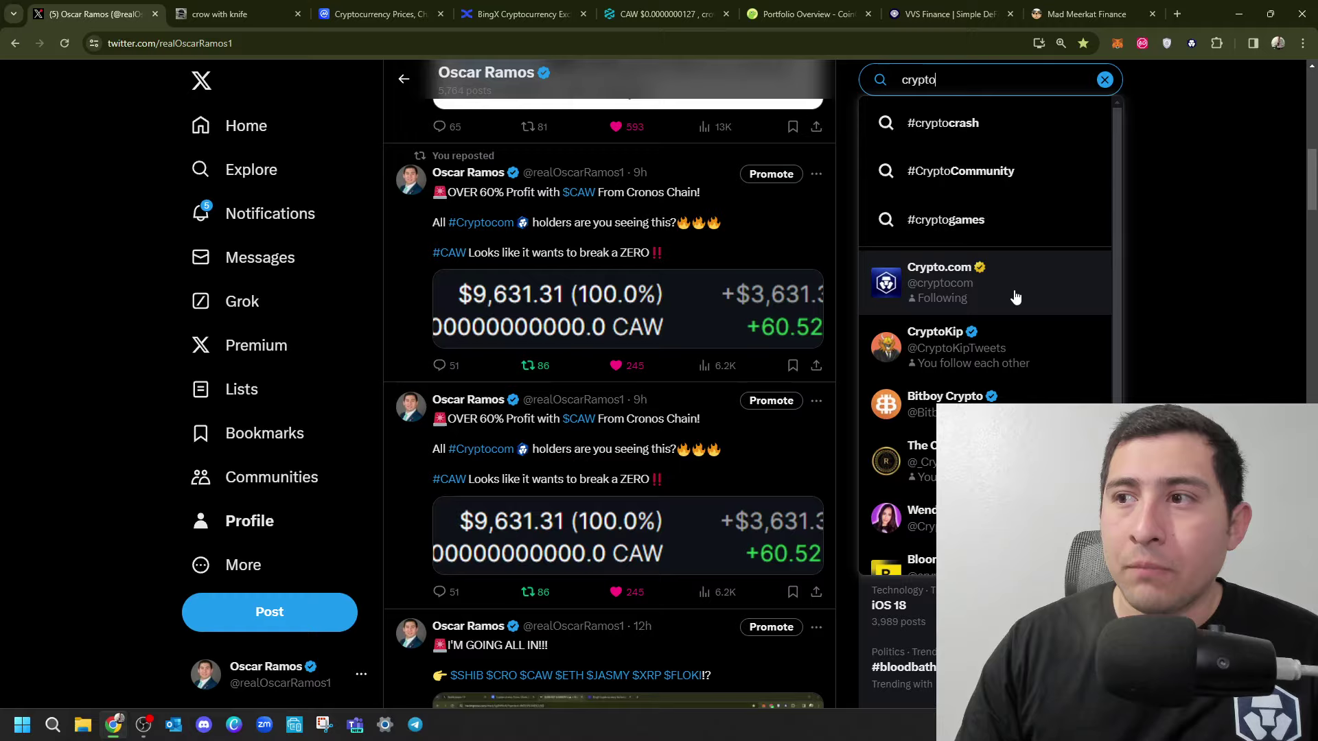
click(926, 265)
scroll(574, 307, down, 4)
scroll(597, 340, down, 5)
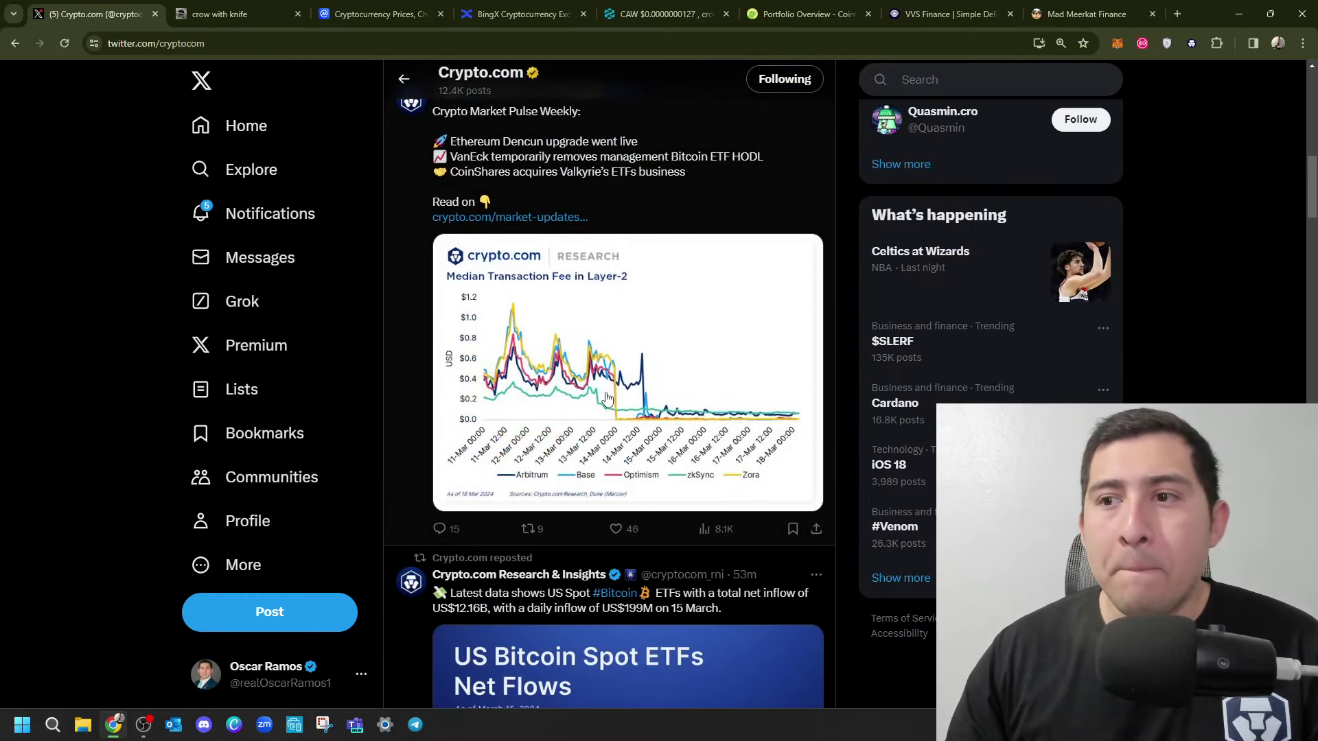
scroll(628, 389, down, 4)
scroll(628, 388, down, 5)
scroll(639, 384, down, 5)
scroll(653, 379, down, 4)
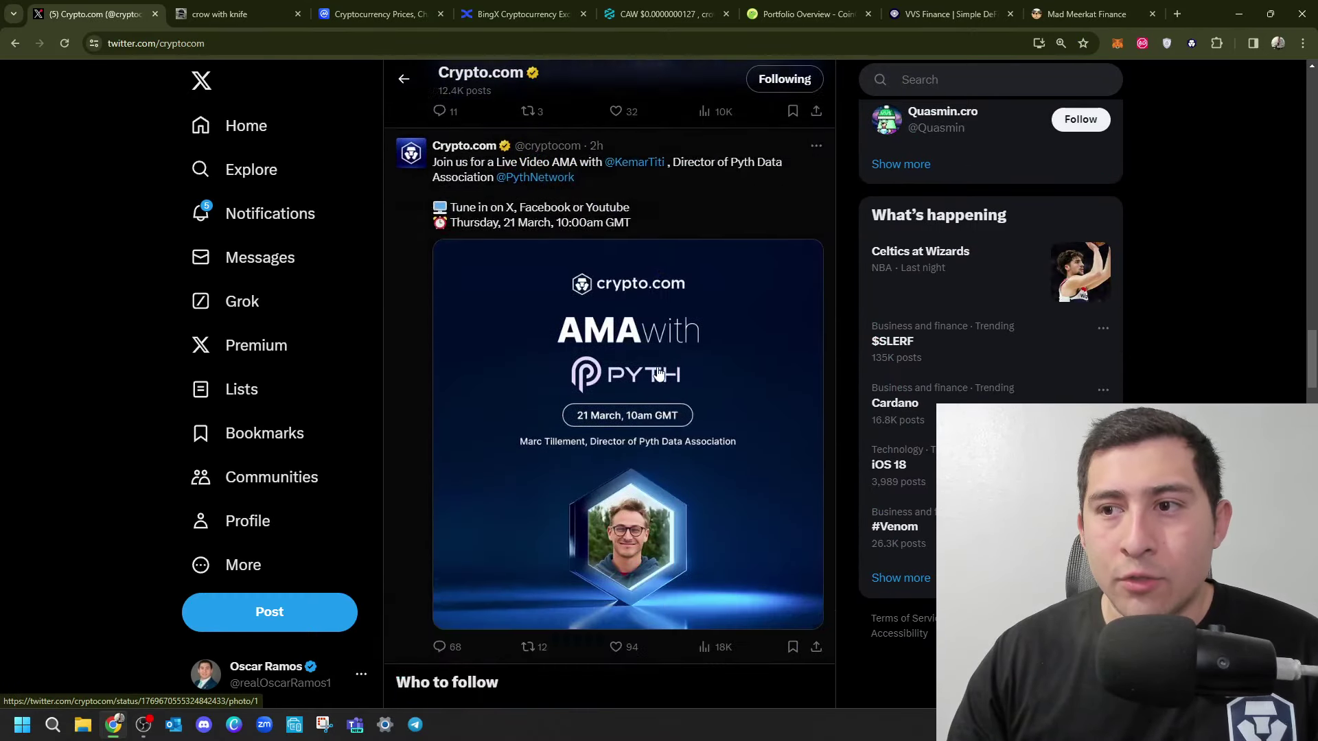
scroll(667, 373, down, 4)
scroll(668, 374, down, 6)
scroll(685, 382, up, 2)
scroll(687, 382, down, 2)
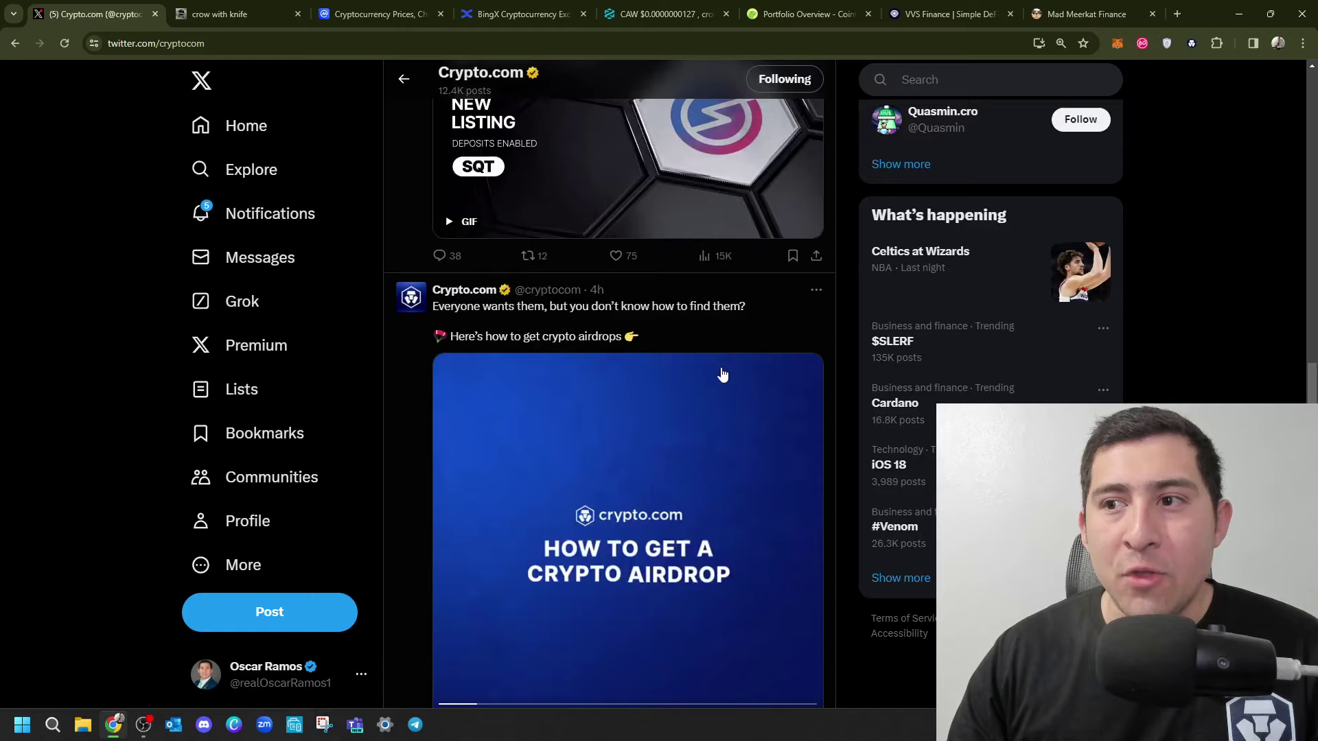
scroll(721, 374, down, 5)
scroll(726, 370, down, 5)
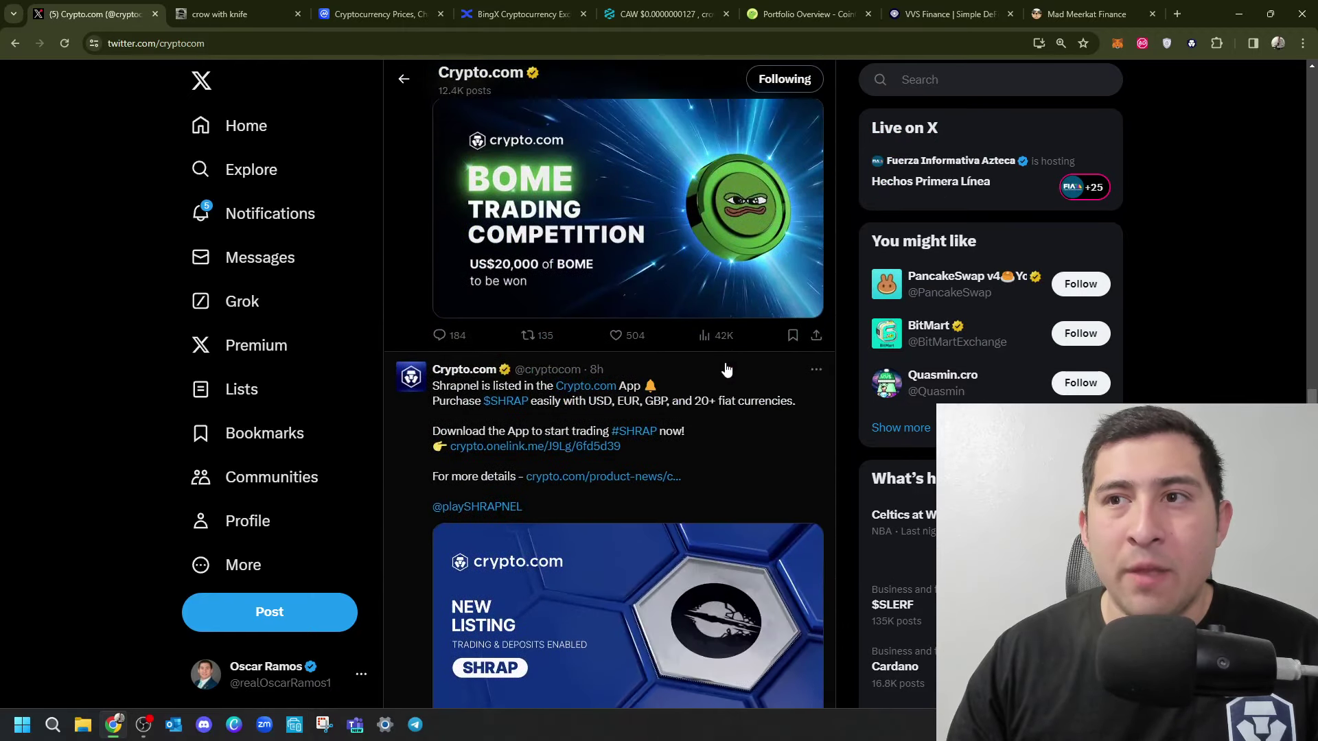
scroll(726, 370, up, 1)
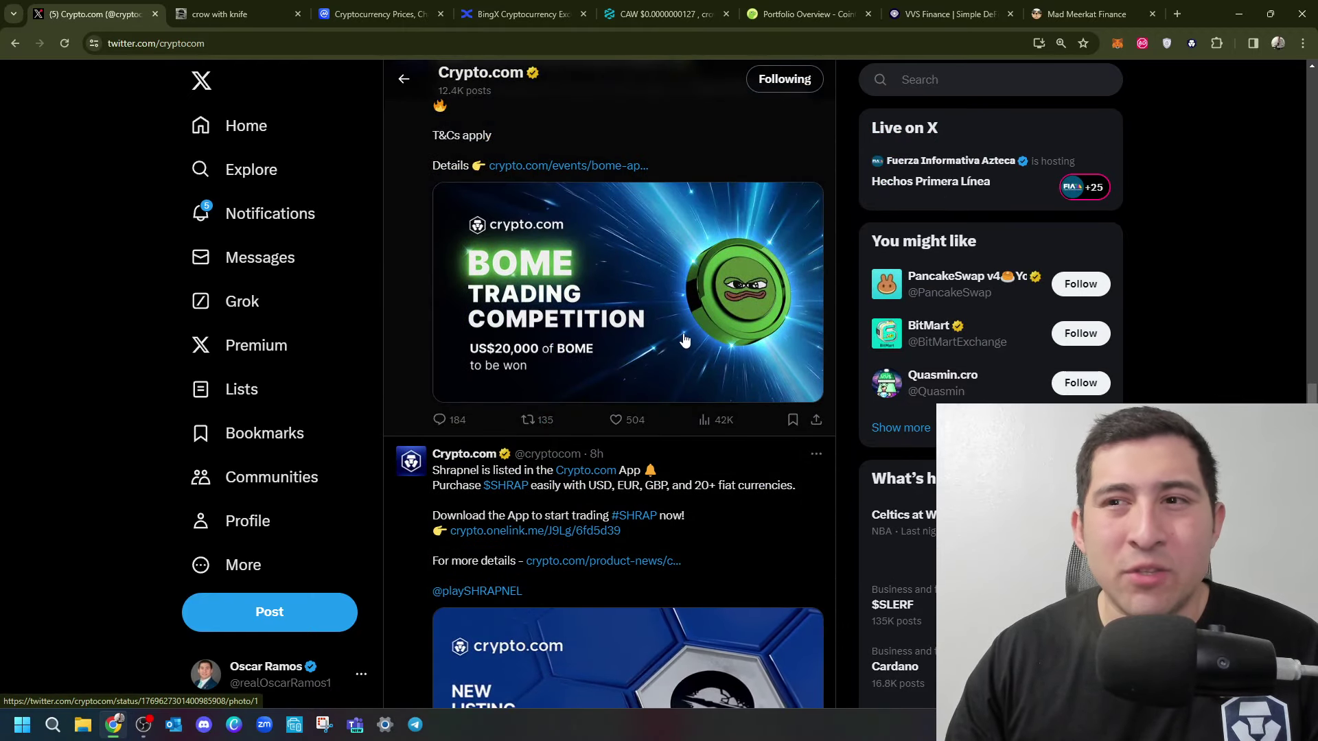
scroll(685, 340, down, 2)
scroll(687, 340, down, 3)
scroll(689, 339, down, 1)
scroll(694, 338, down, 2)
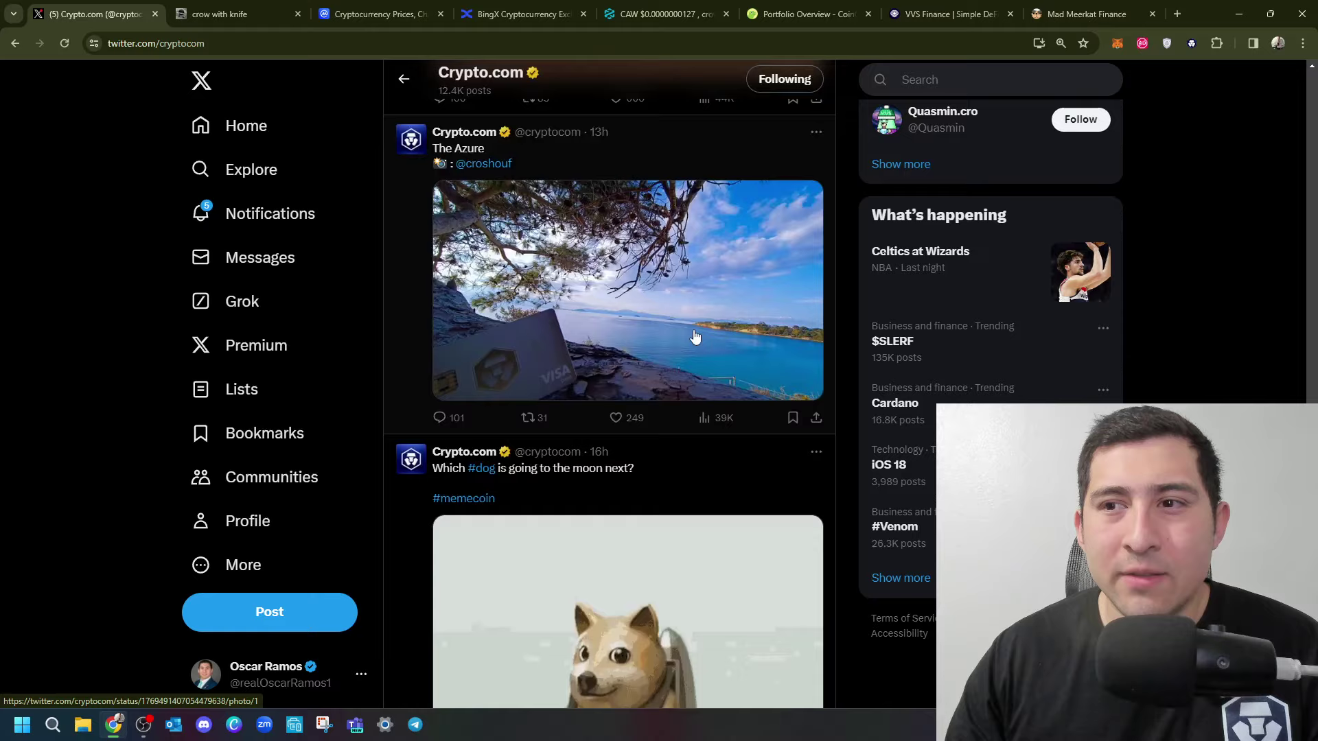
scroll(695, 338, down, 6)
scroll(694, 336, down, 3)
scroll(679, 334, up, 2)
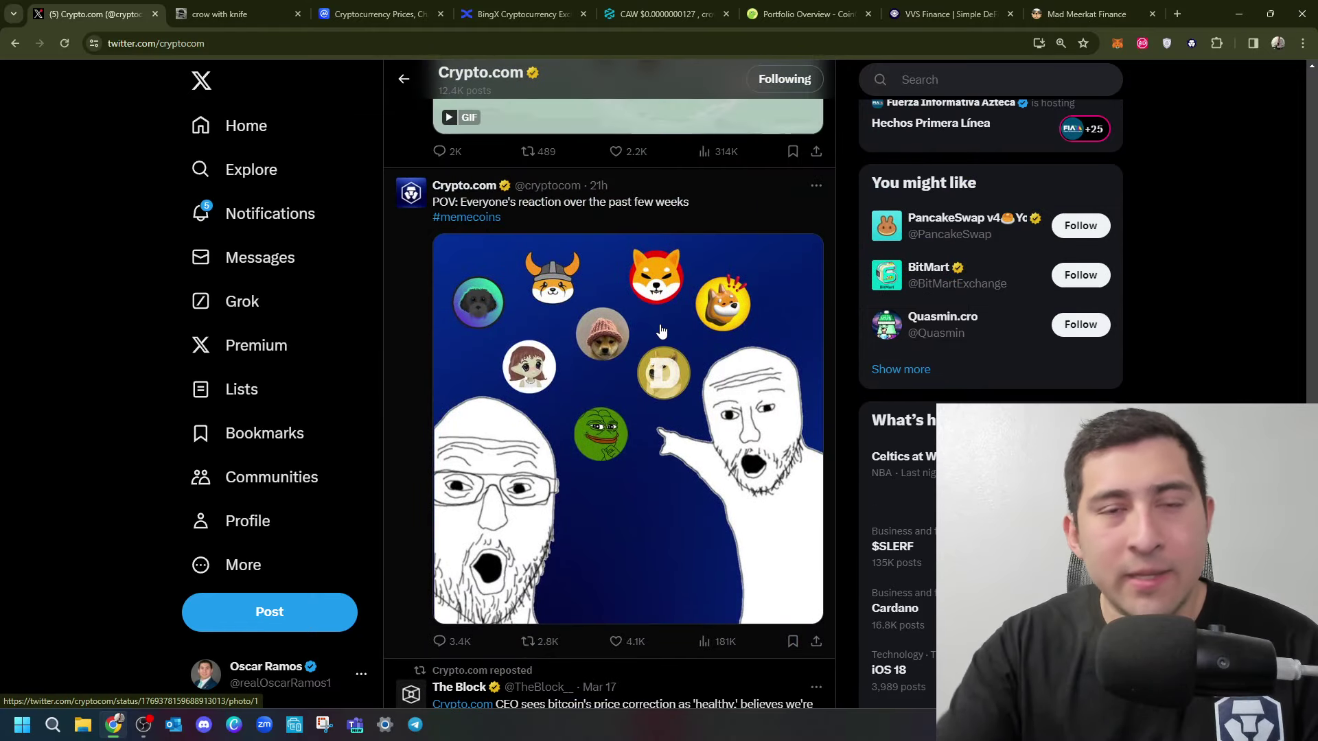
scroll(659, 340, down, 6)
scroll(652, 353, down, 8)
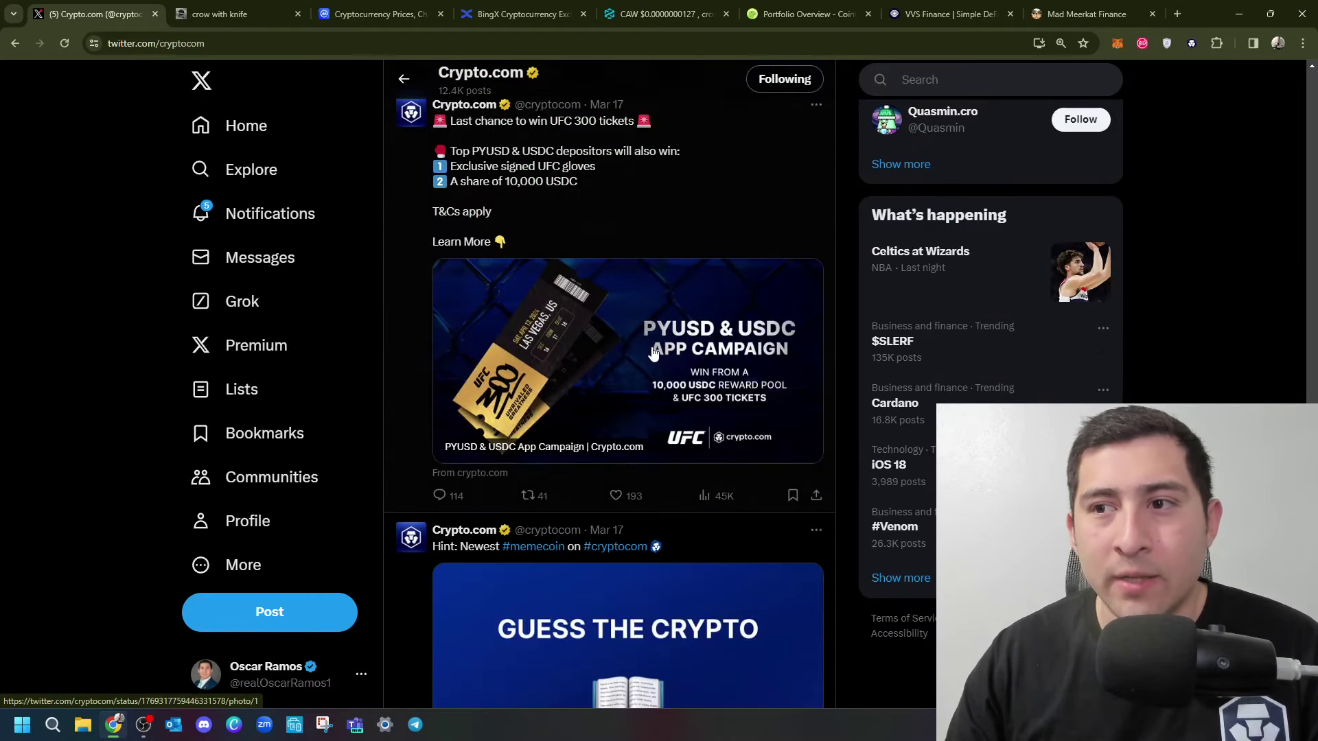
scroll(652, 353, down, 5)
scroll(653, 354, down, 5)
scroll(653, 356, down, 4)
scroll(656, 356, down, 4)
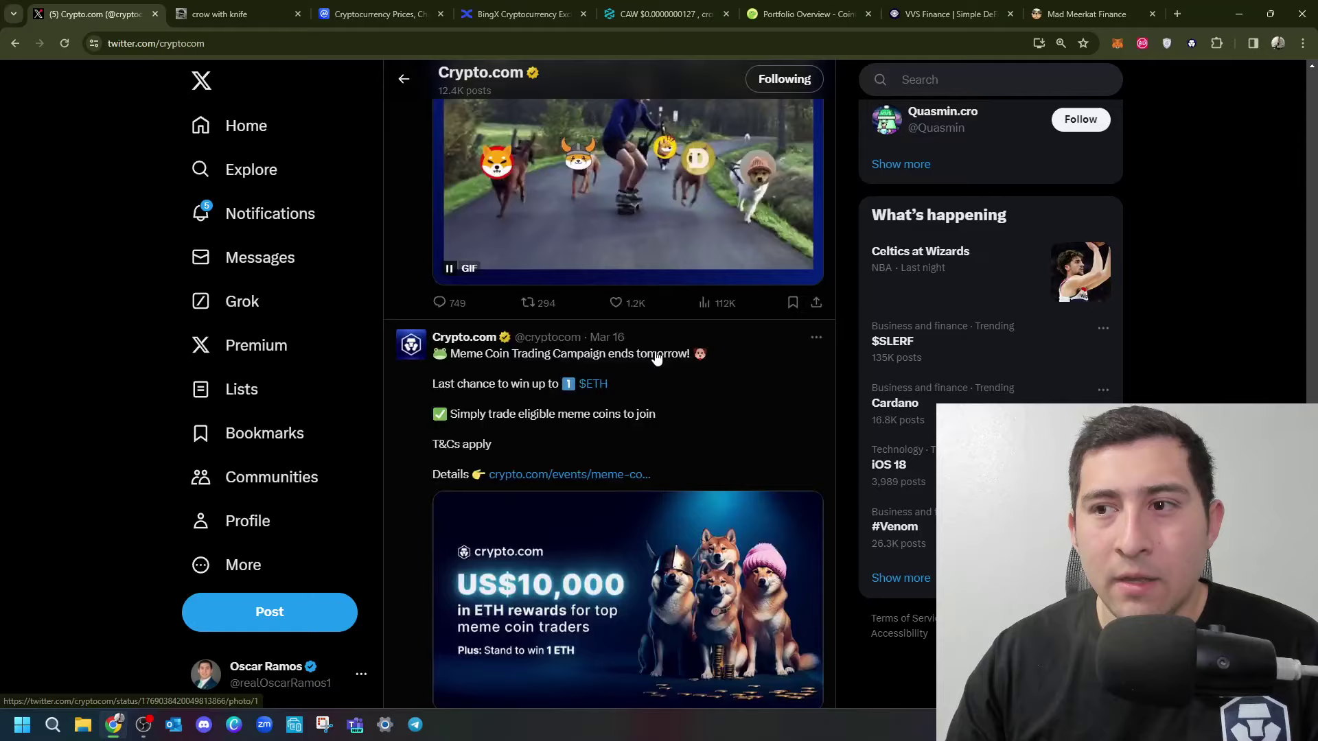
scroll(656, 357, down, 8)
scroll(653, 359, down, 3)
scroll(653, 359, up, 4)
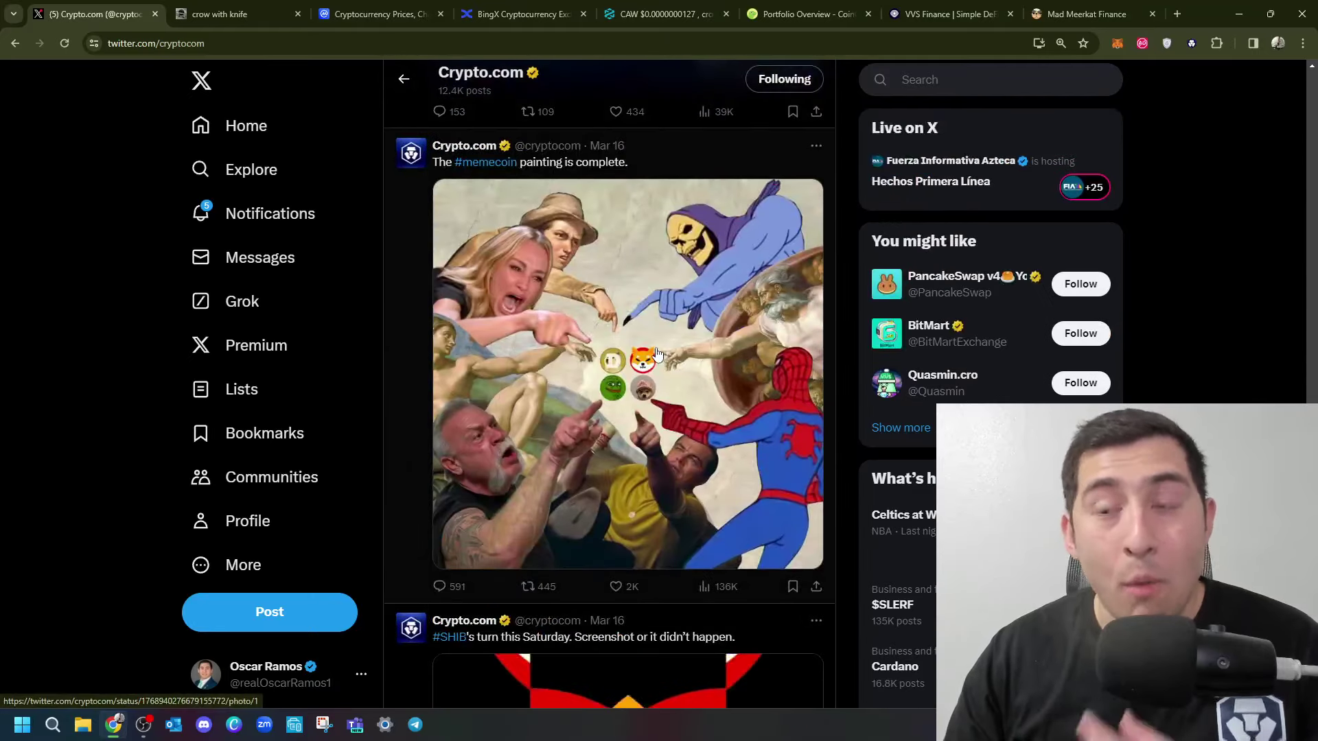
click(427, 504)
scroll(413, 509, down, 5)
scroll(560, 471, down, 3)
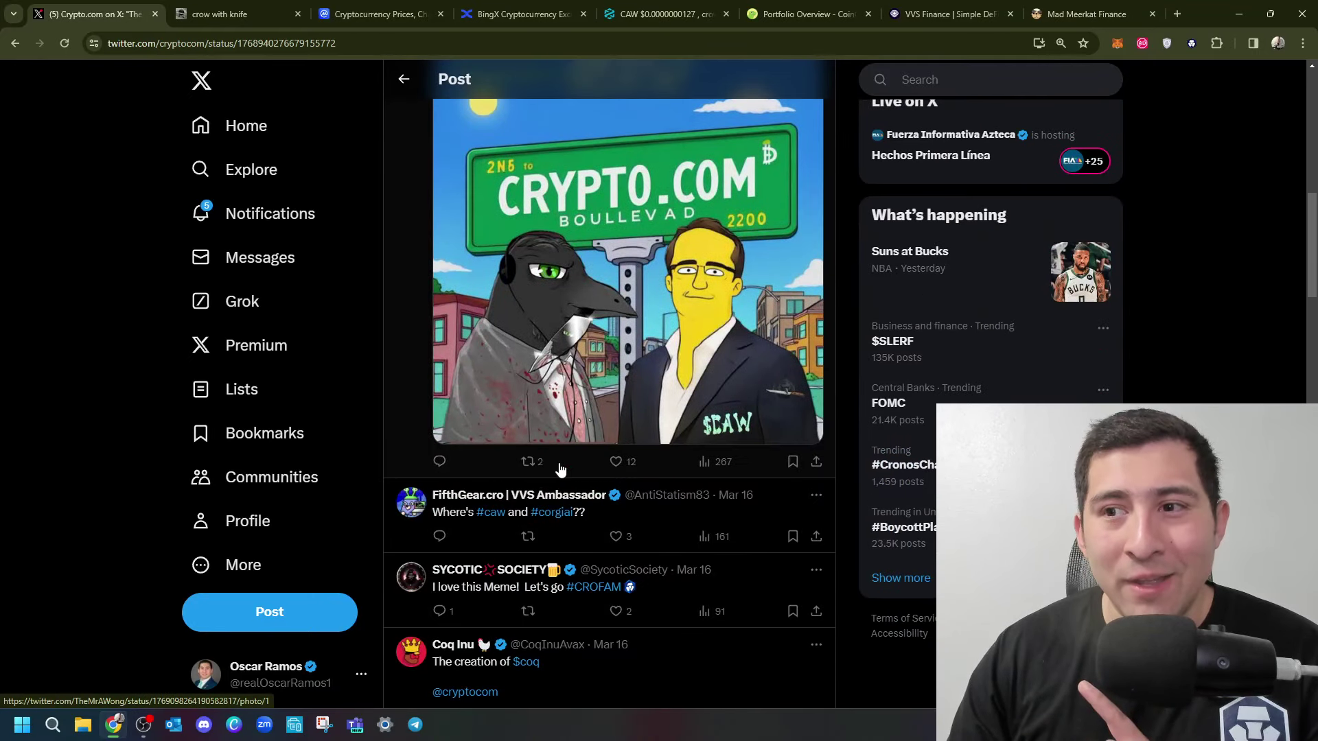
scroll(561, 470, down, 5)
scroll(483, 288, down, 5)
scroll(408, 100, down, 1)
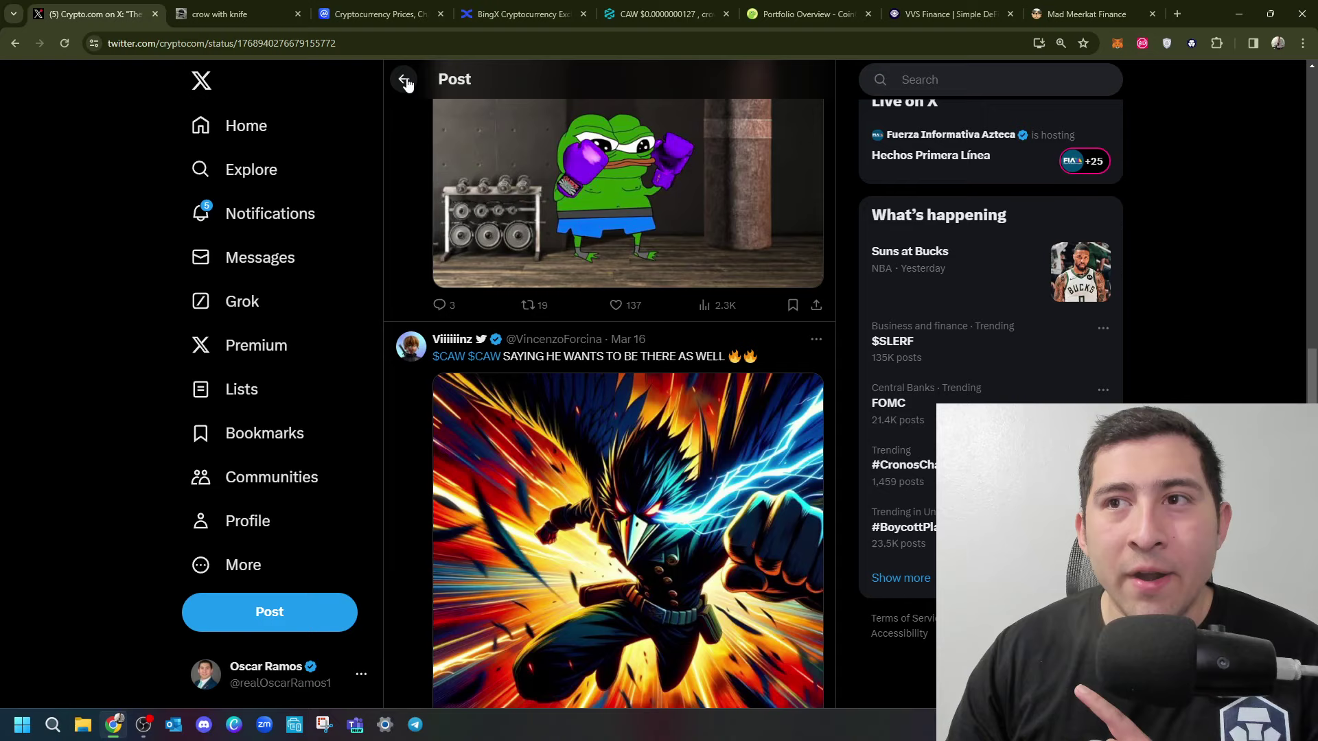
click(405, 82)
scroll(696, 336, down, 5)
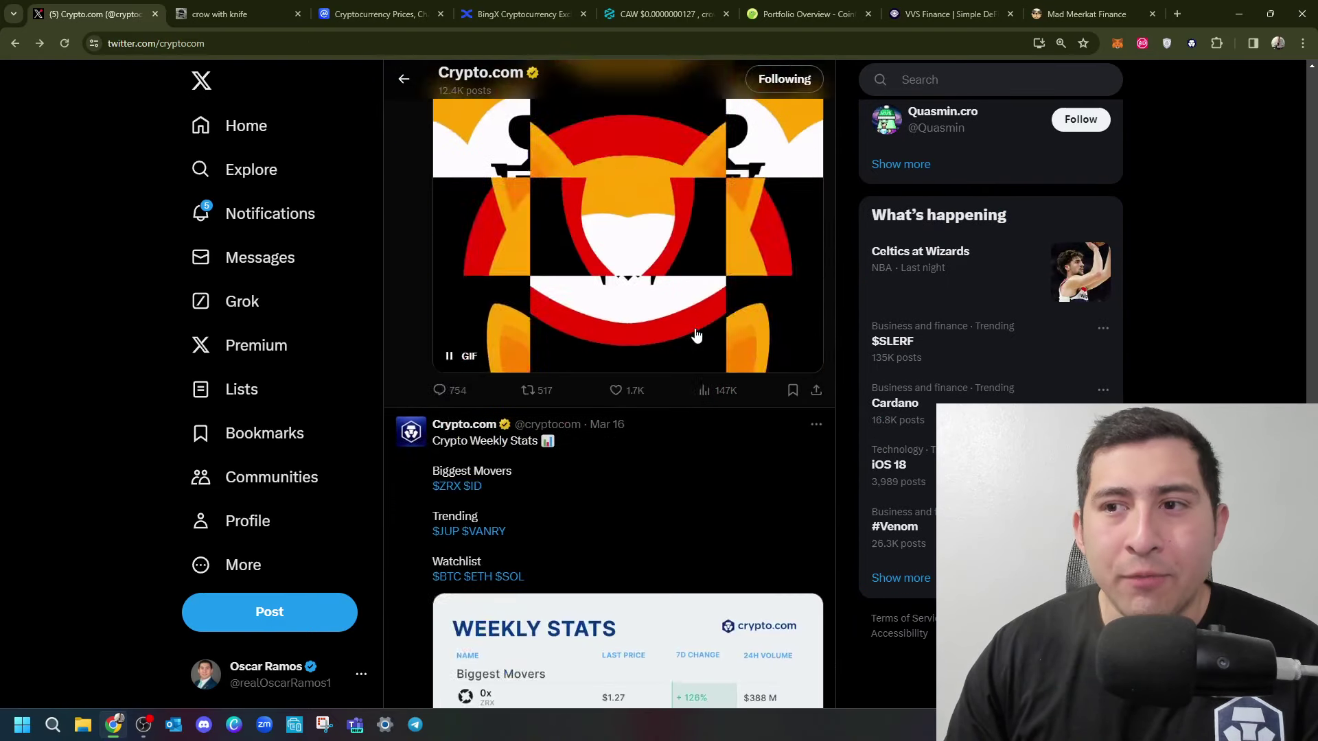
scroll(696, 335, down, 5)
scroll(697, 326, down, 4)
scroll(696, 322, down, 4)
scroll(697, 317, down, 4)
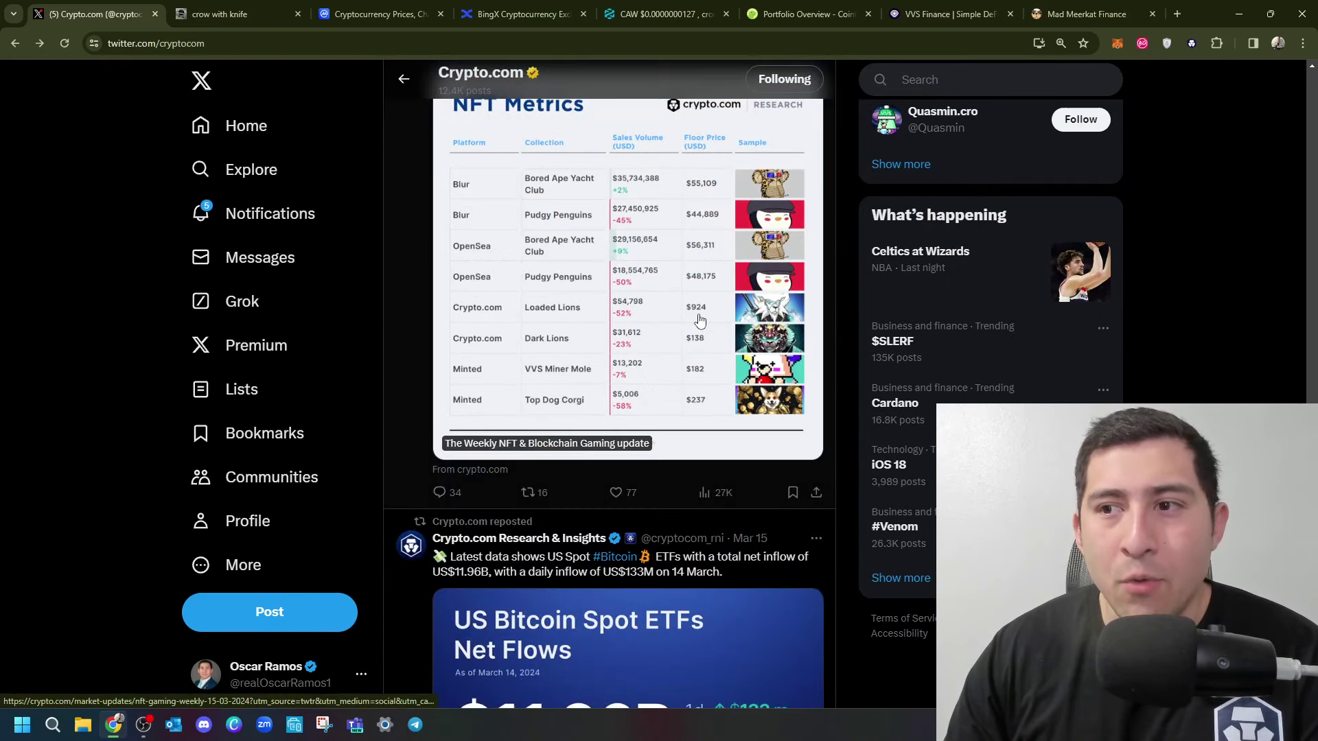
scroll(697, 315, up, 4)
scroll(720, 361, up, 3)
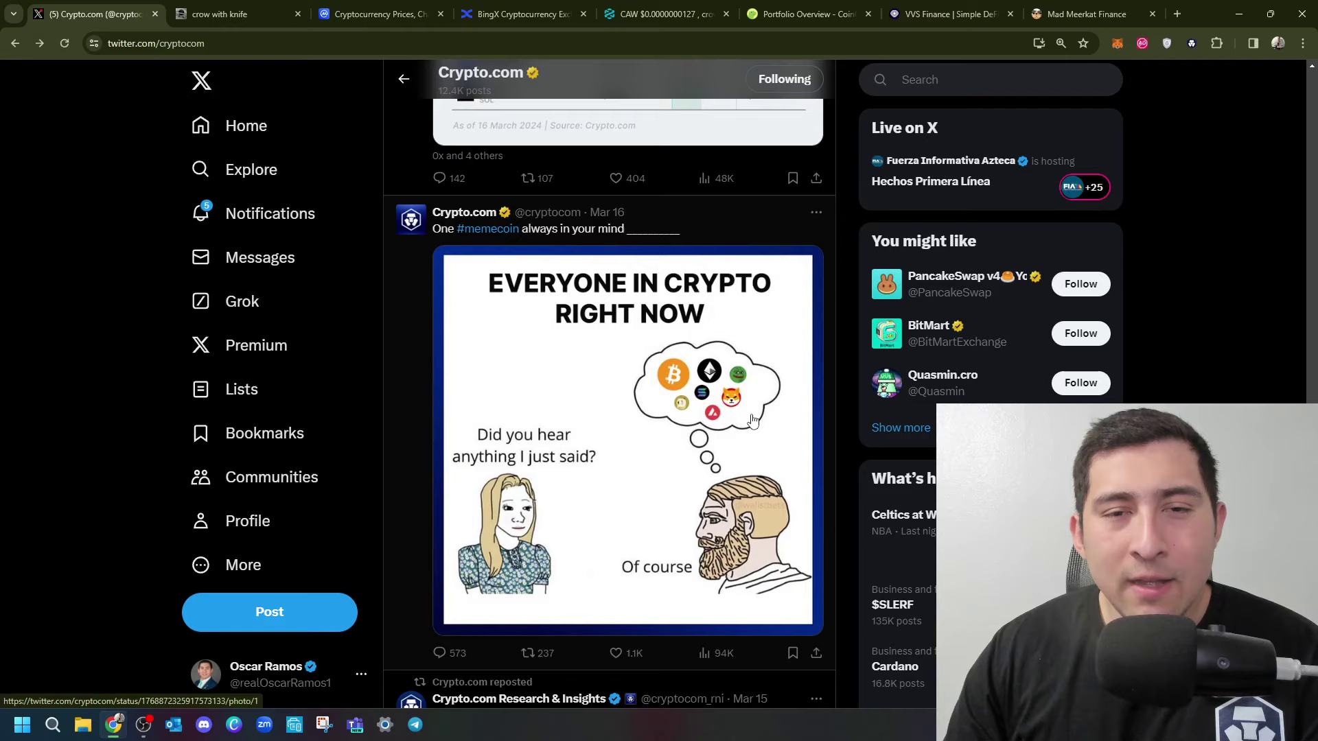
scroll(751, 422, up, 4)
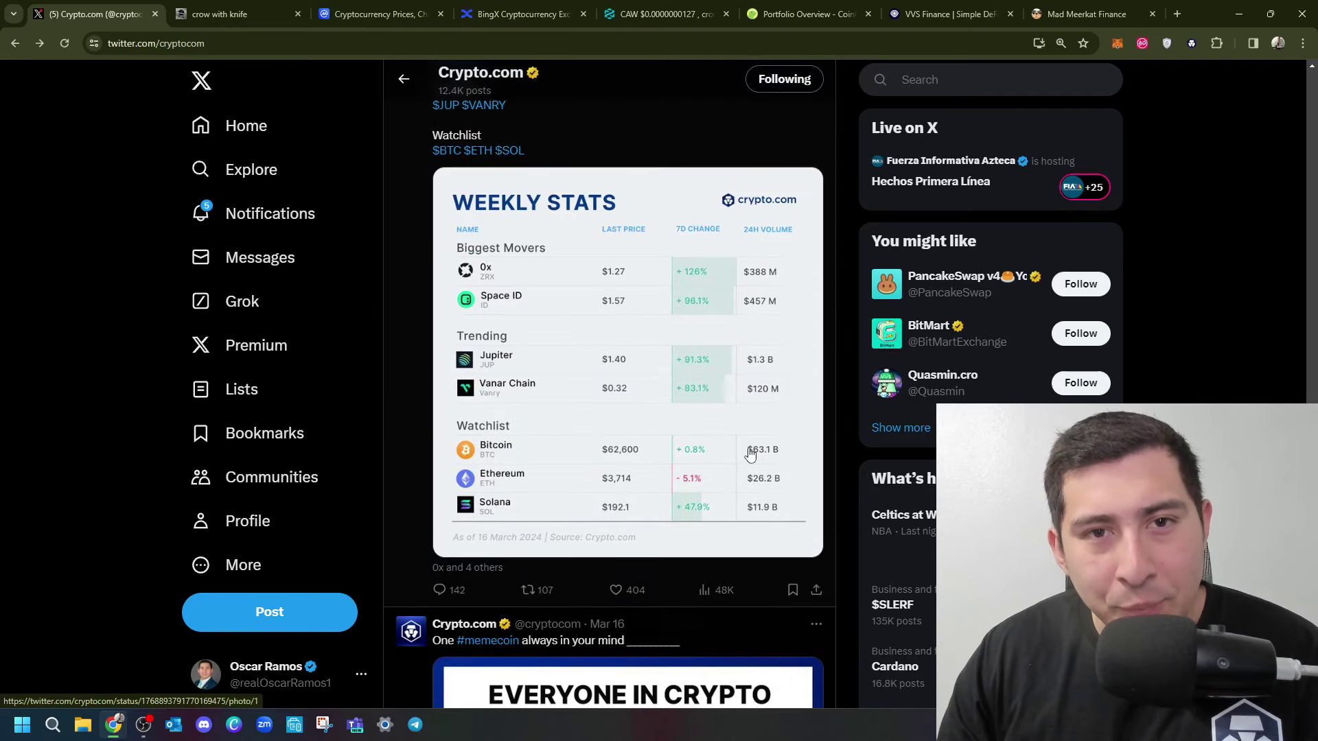
scroll(752, 423, up, 2)
scroll(732, 502, down, 2)
scroll(731, 502, down, 2)
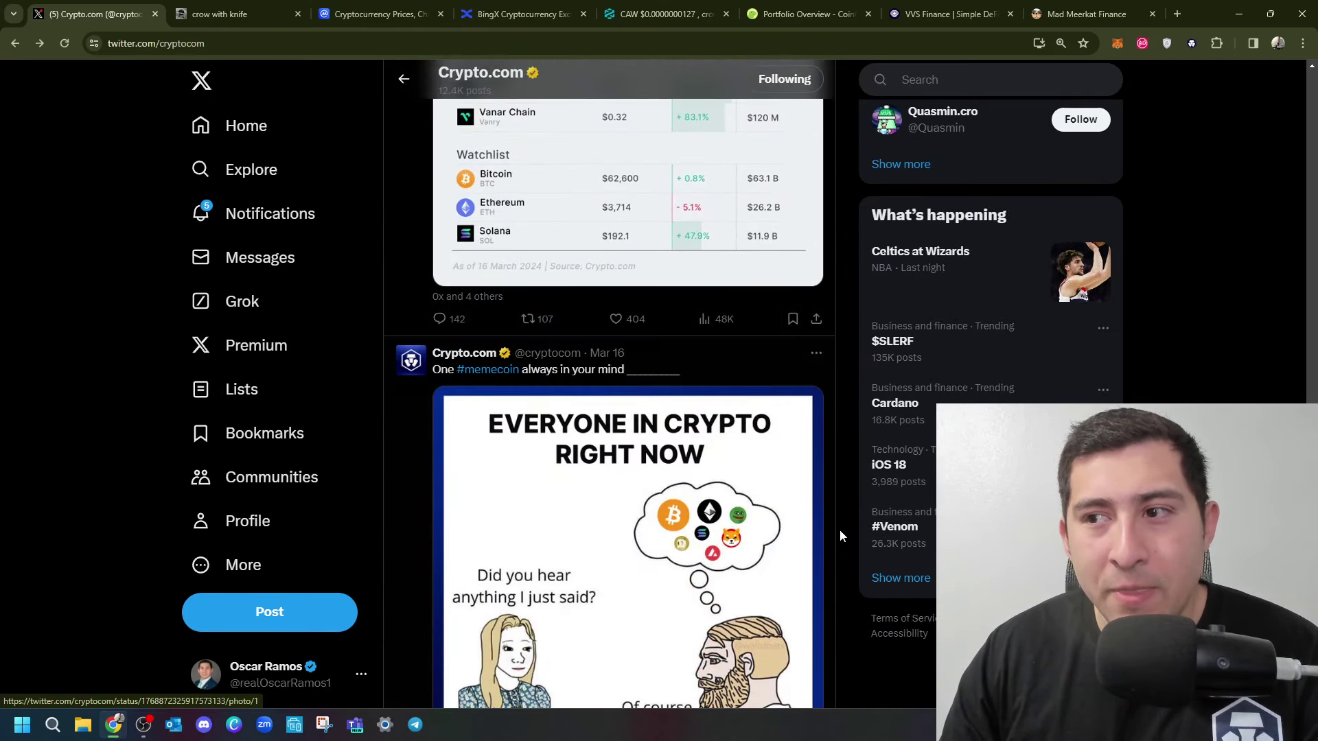
scroll(839, 536, up, 5)
scroll(844, 310, up, 5)
Search X for $caw and view the enlarged $CAW trending image (12.8K posts).
click(935, 80)
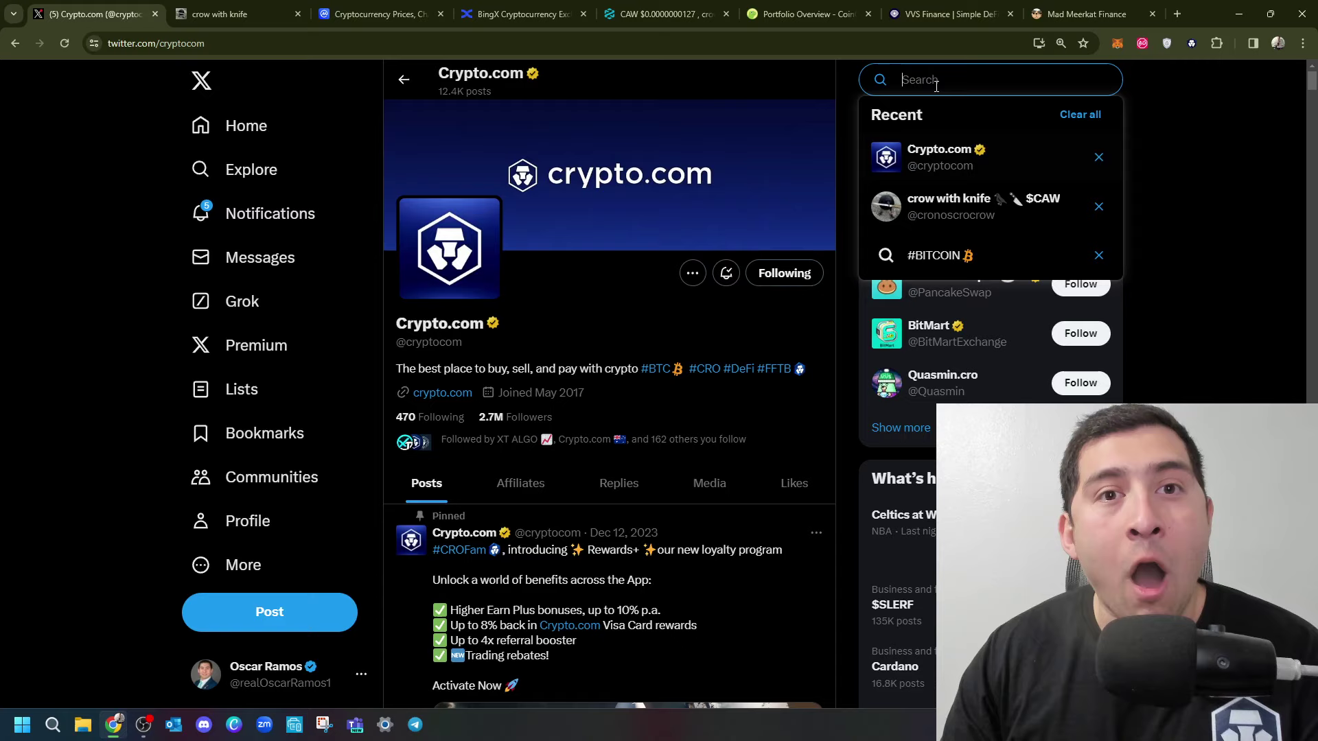
text($caw)
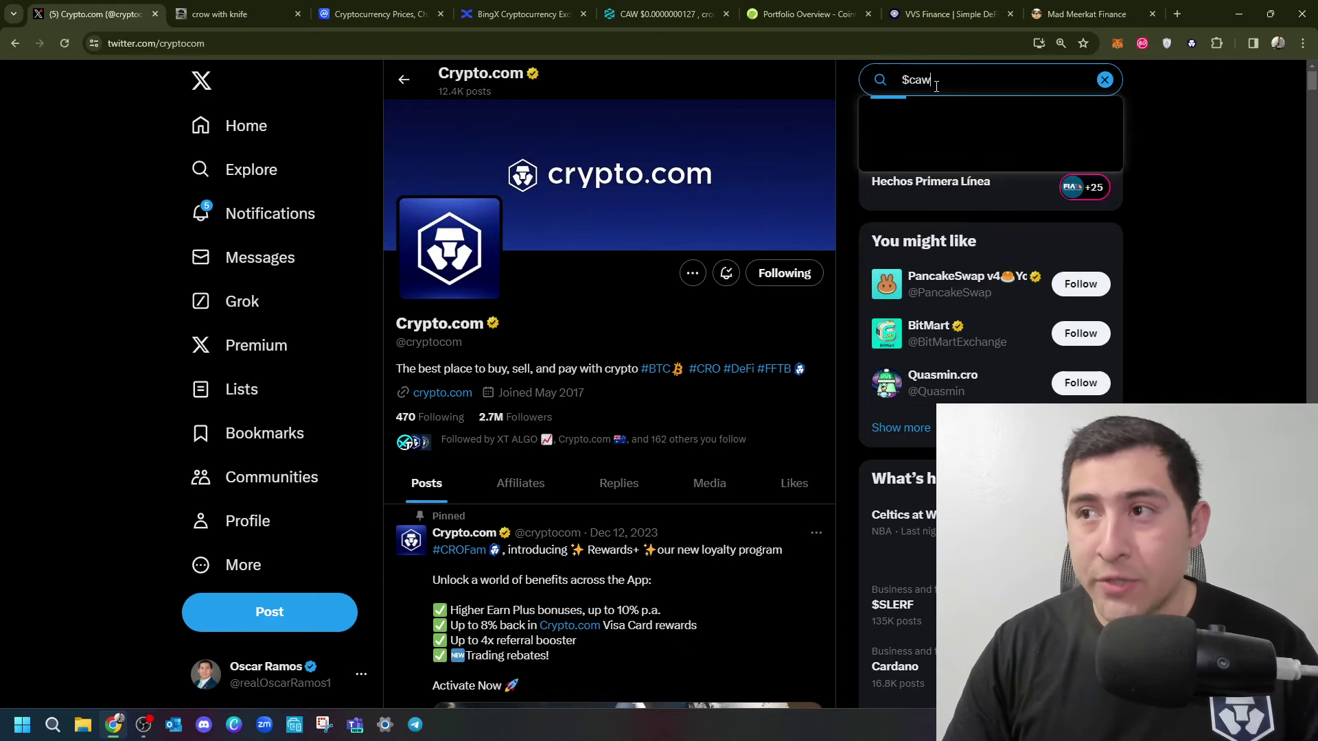
key(Return)
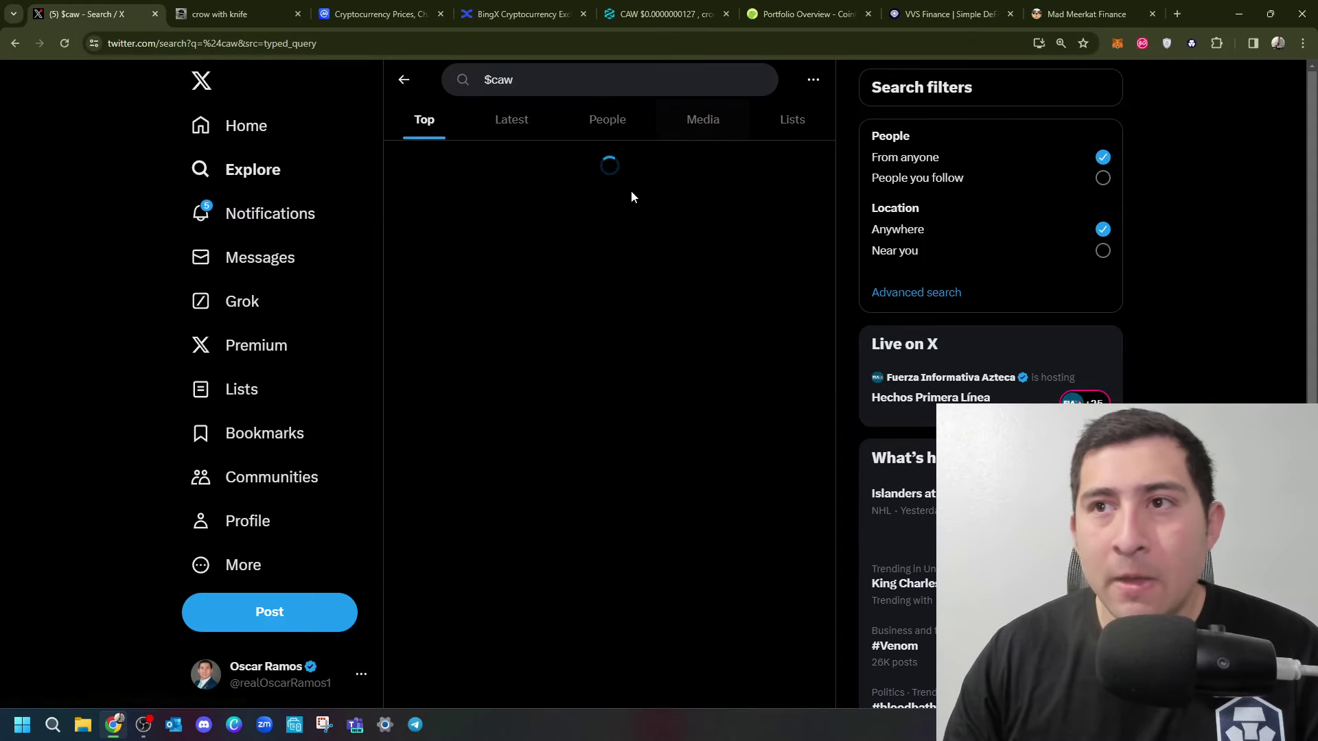
scroll(718, 274, down, 4)
scroll(717, 274, down, 2)
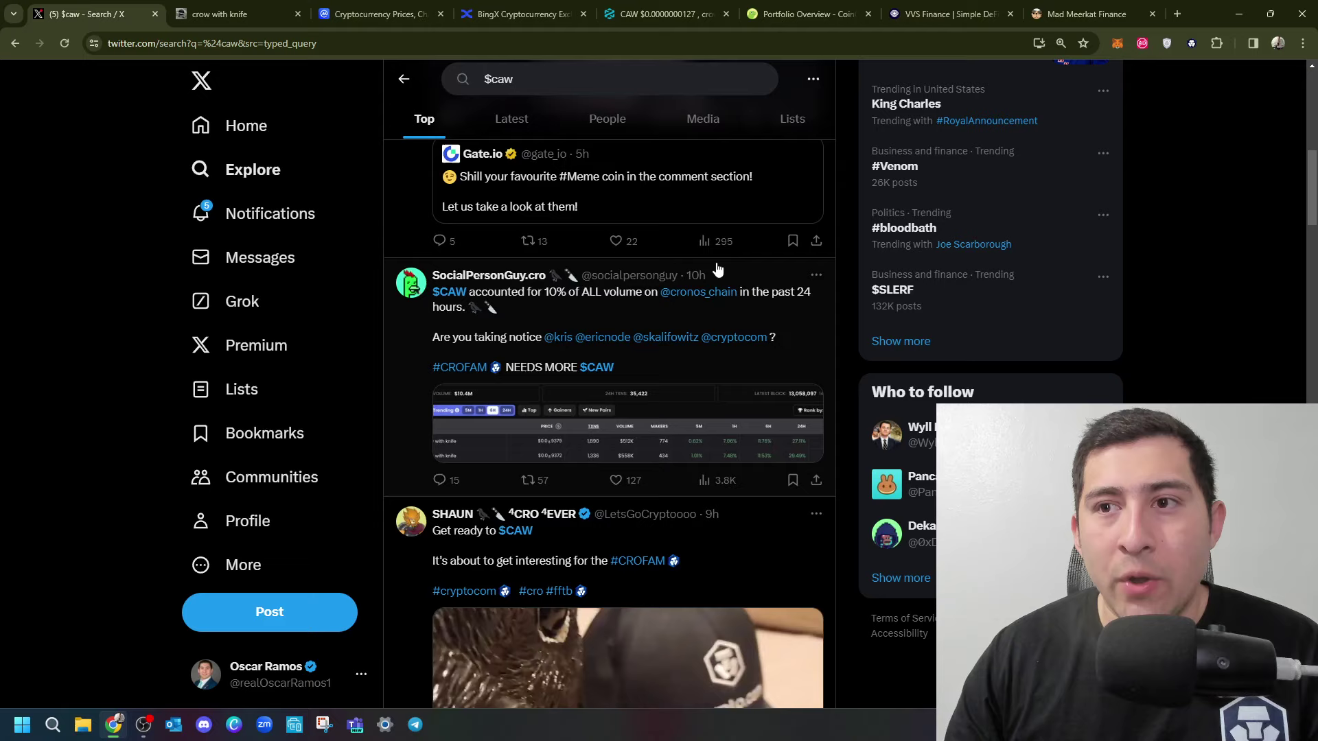
scroll(718, 272, down, 3)
scroll(719, 270, down, 2)
scroll(720, 271, down, 3)
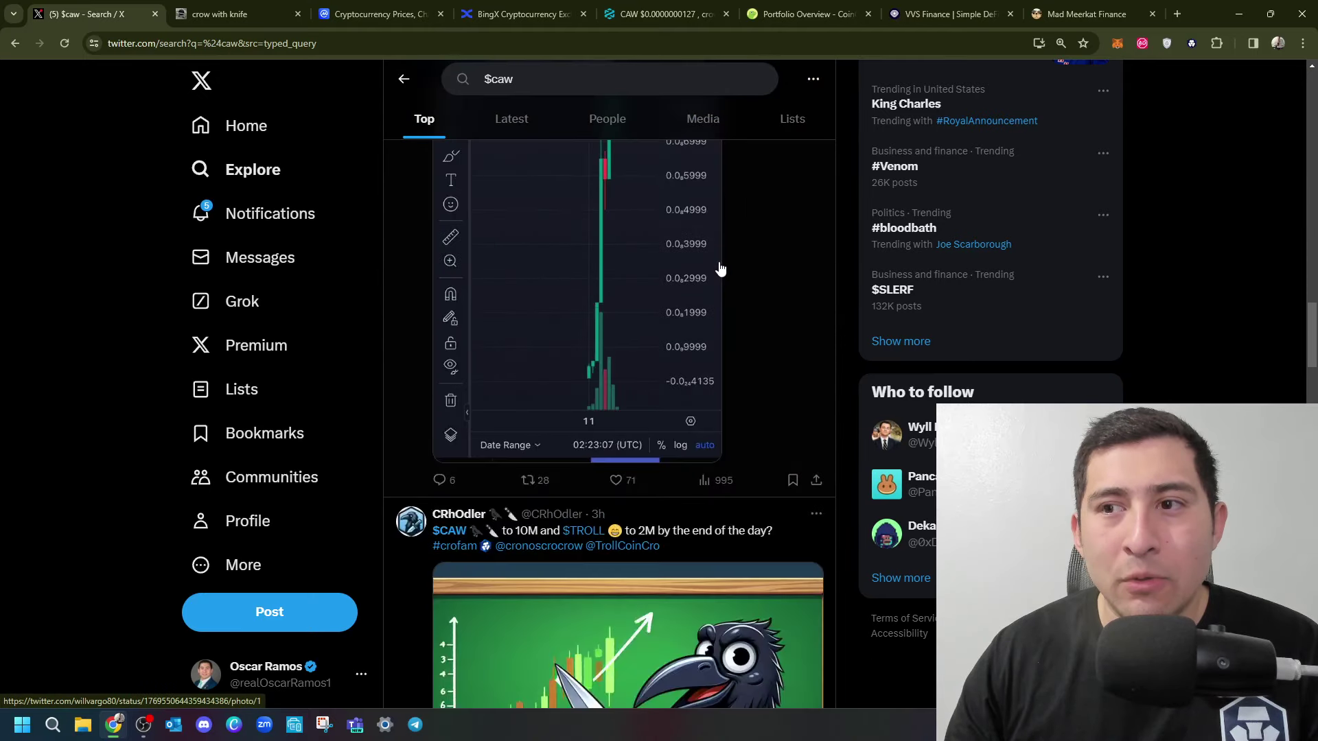
scroll(719, 269, down, 3)
scroll(720, 268, down, 3)
scroll(722, 266, down, 3)
scroll(722, 266, down, 3)
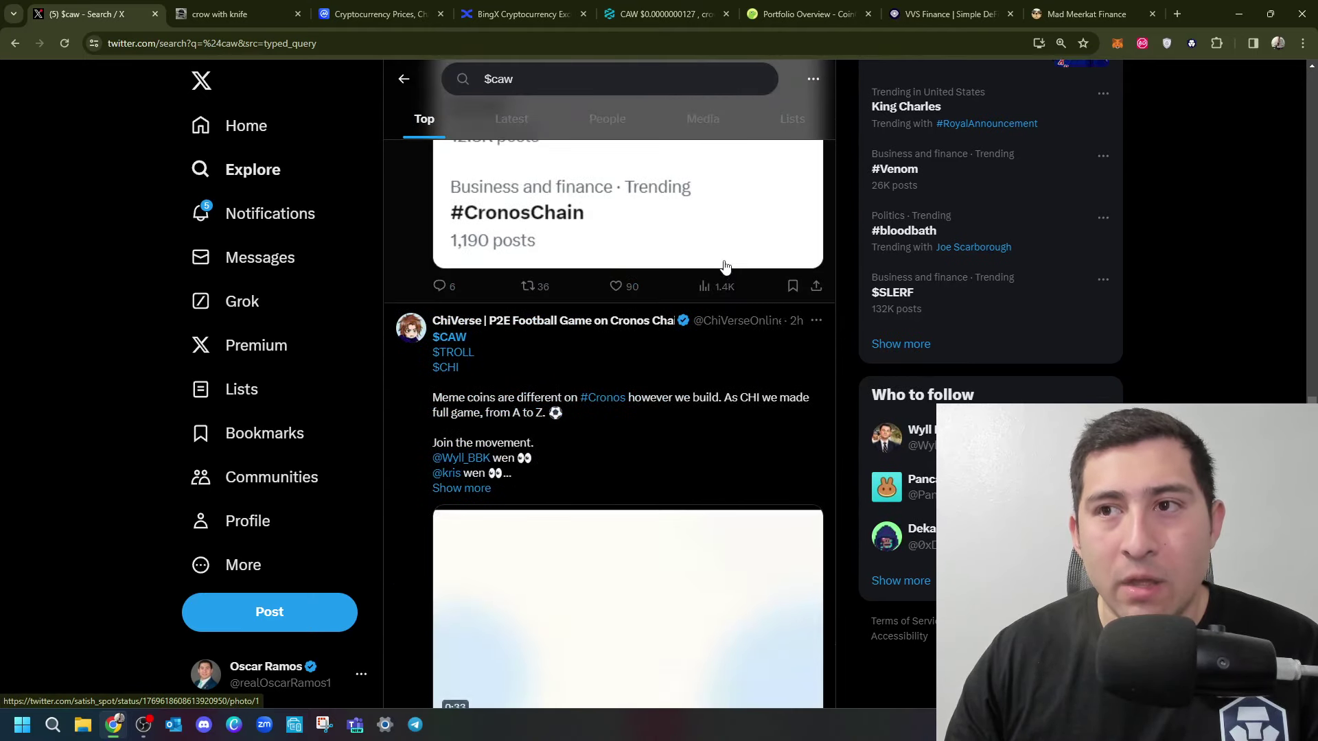
scroll(508, 379, up, 2)
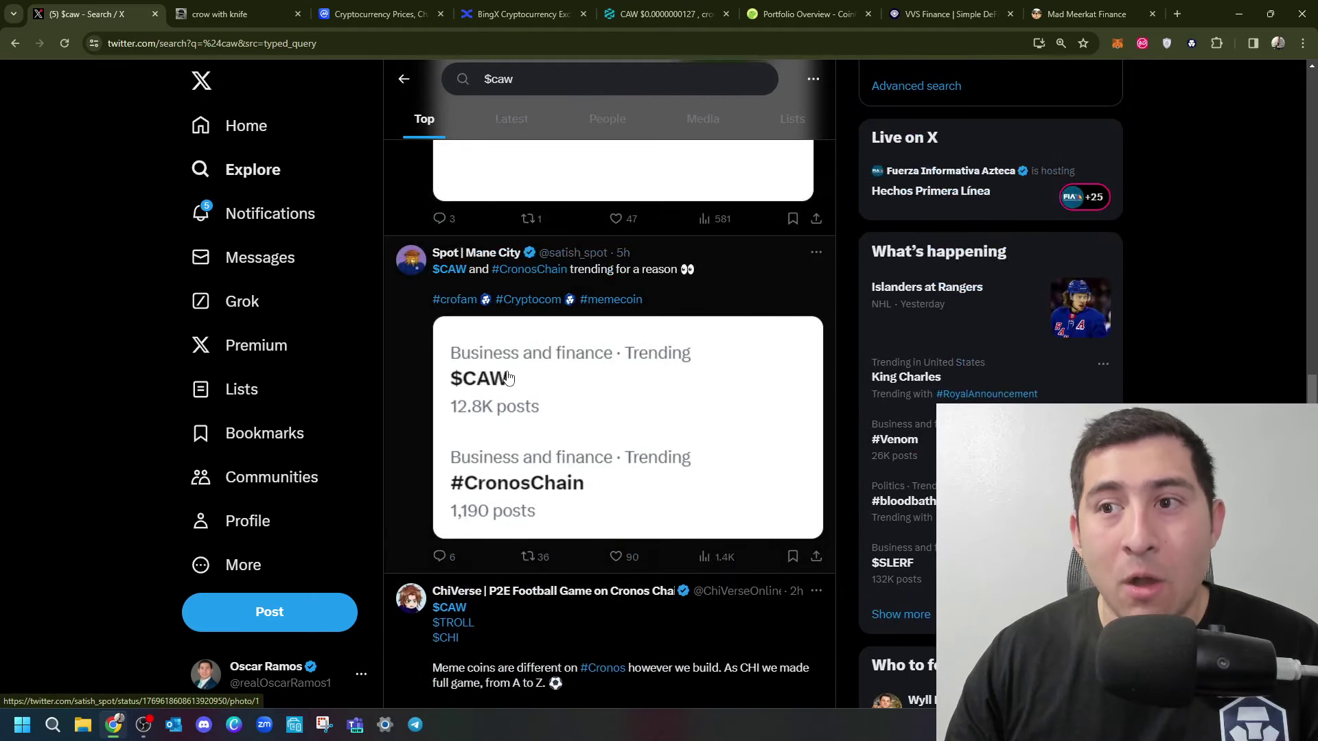
click(576, 384)
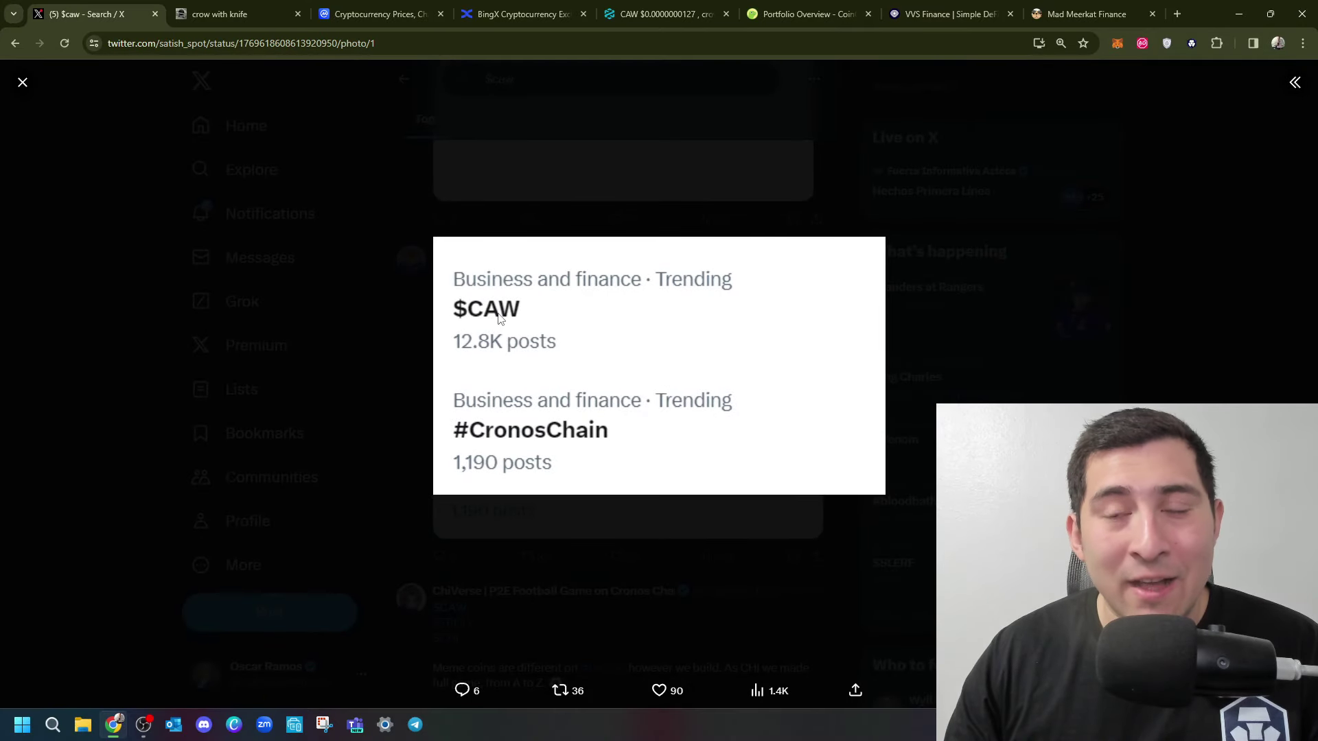
click(964, 322)
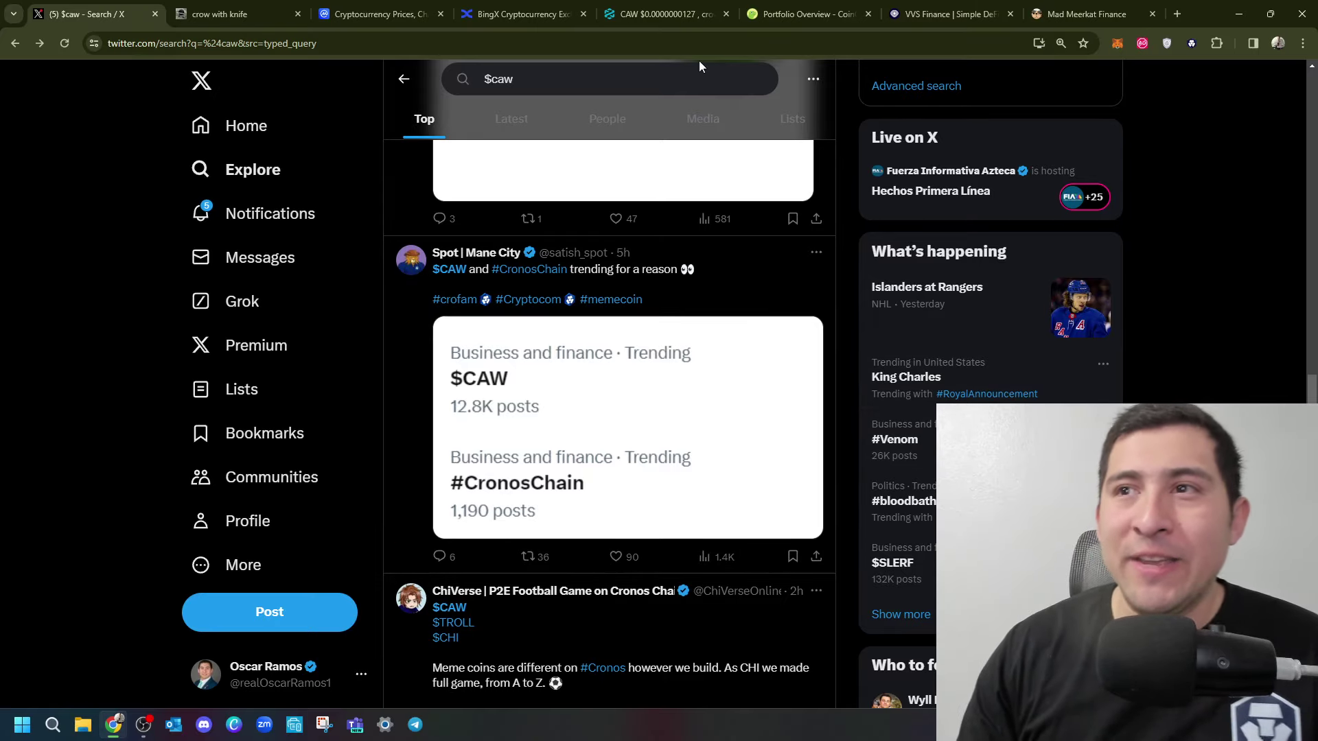
Glance at DEXTools, search CoinMarketCap for 'caw', and return to the CoinGecko portfolio.
click(669, 14)
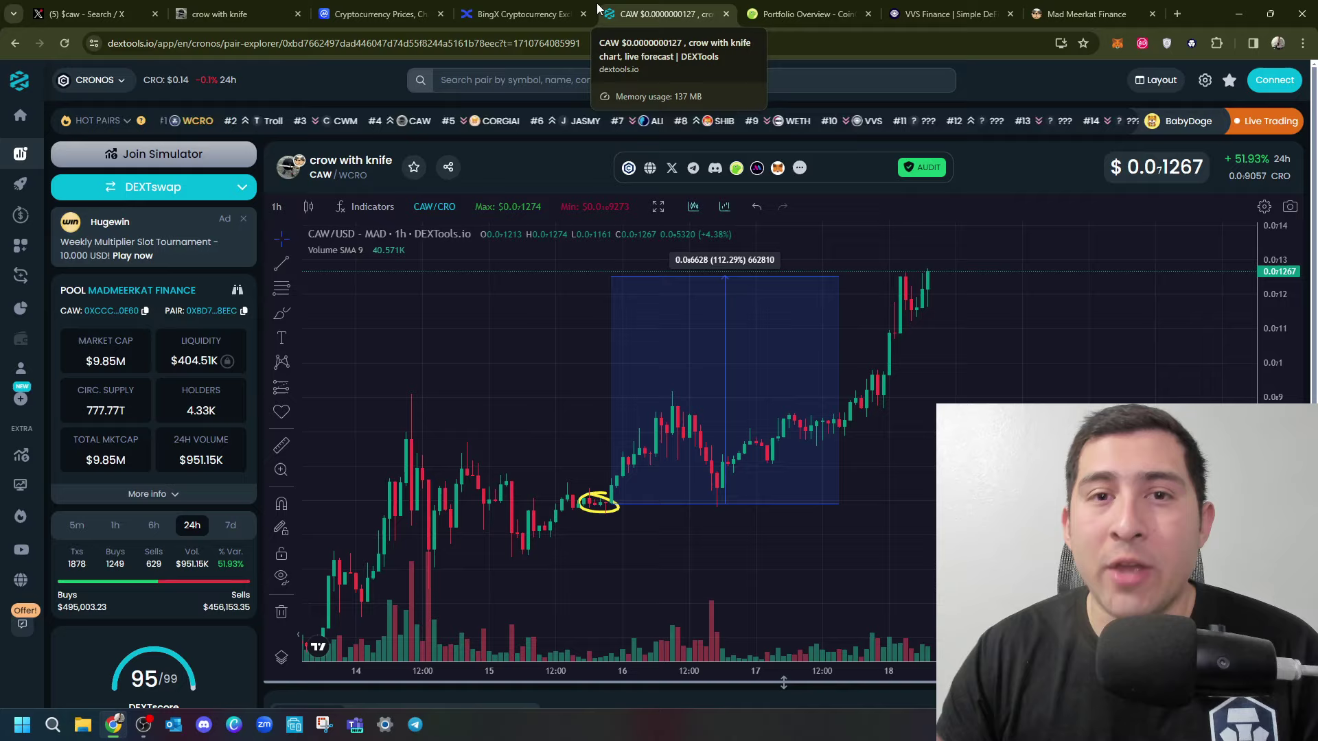
click(382, 14)
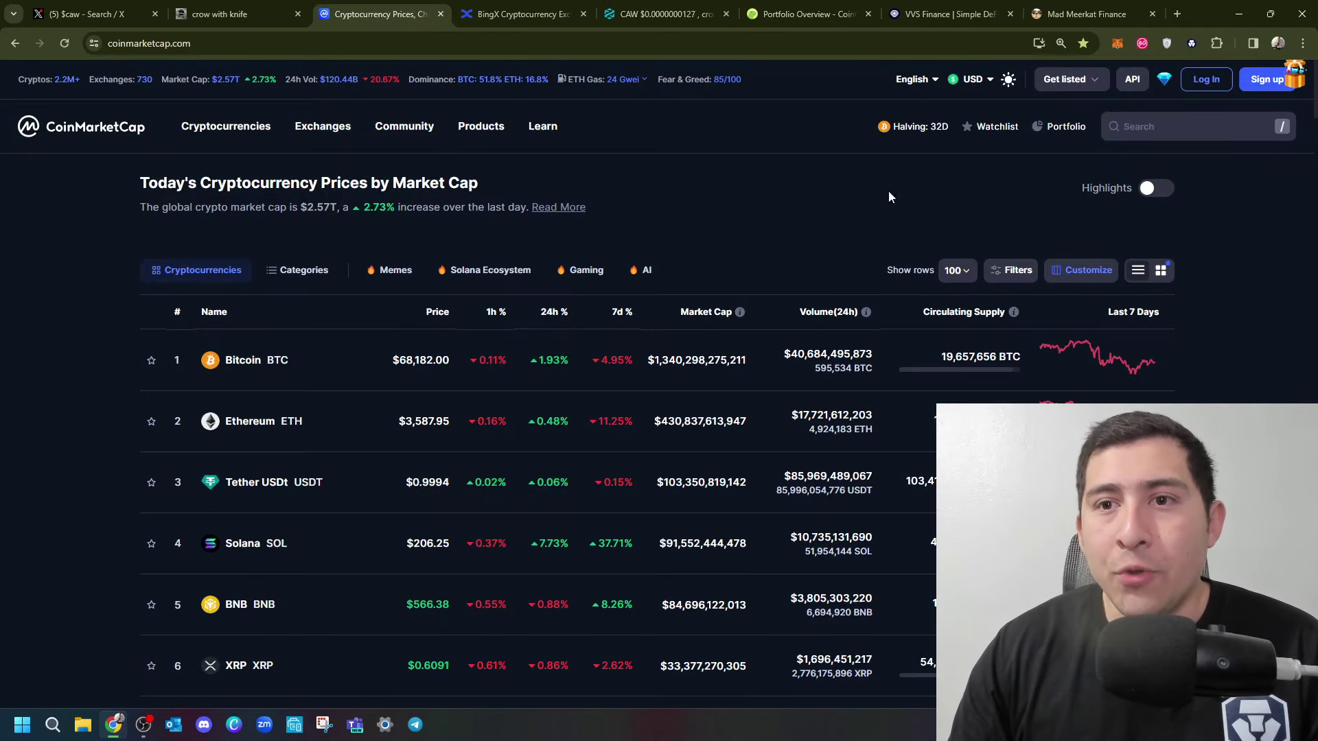
click(1149, 127)
text(caw)
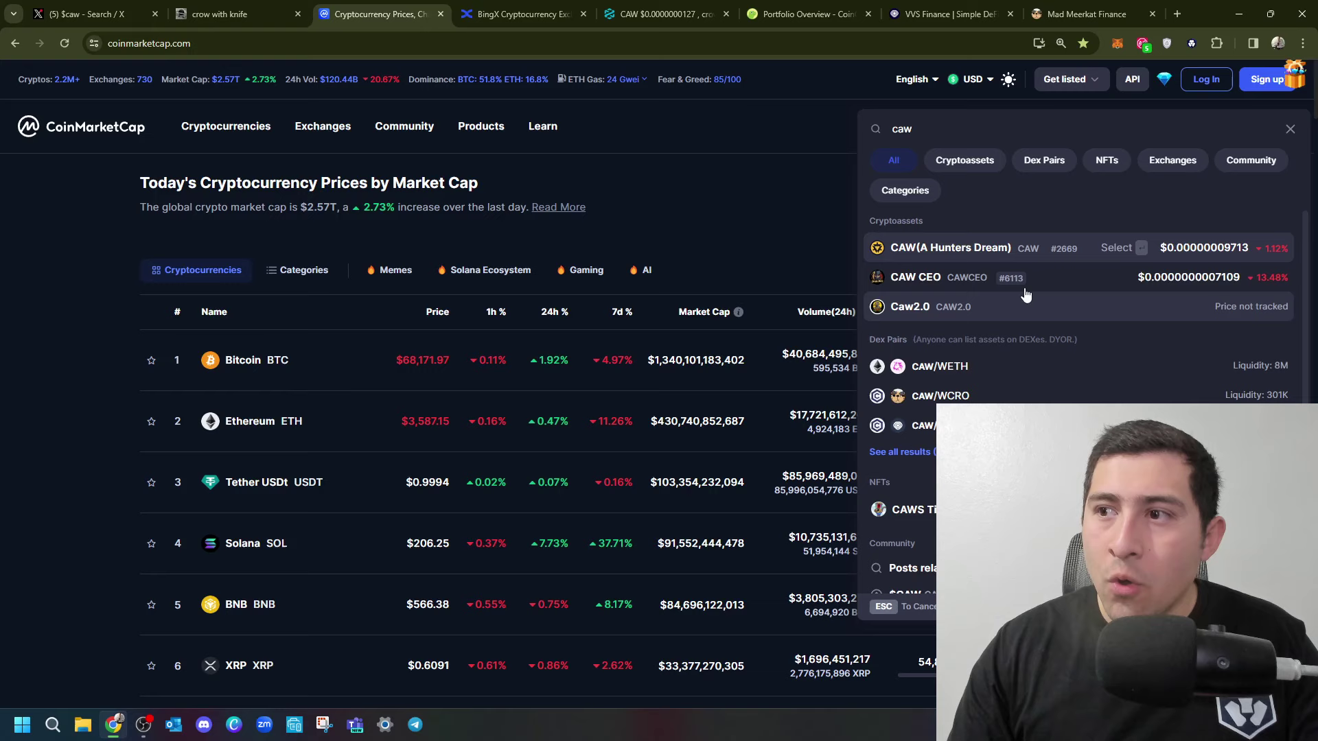
click(856, 7)
View the crow with knife coin's MMFinance and VVS Finance markets, then bring up VVS Finance.
click(163, 254)
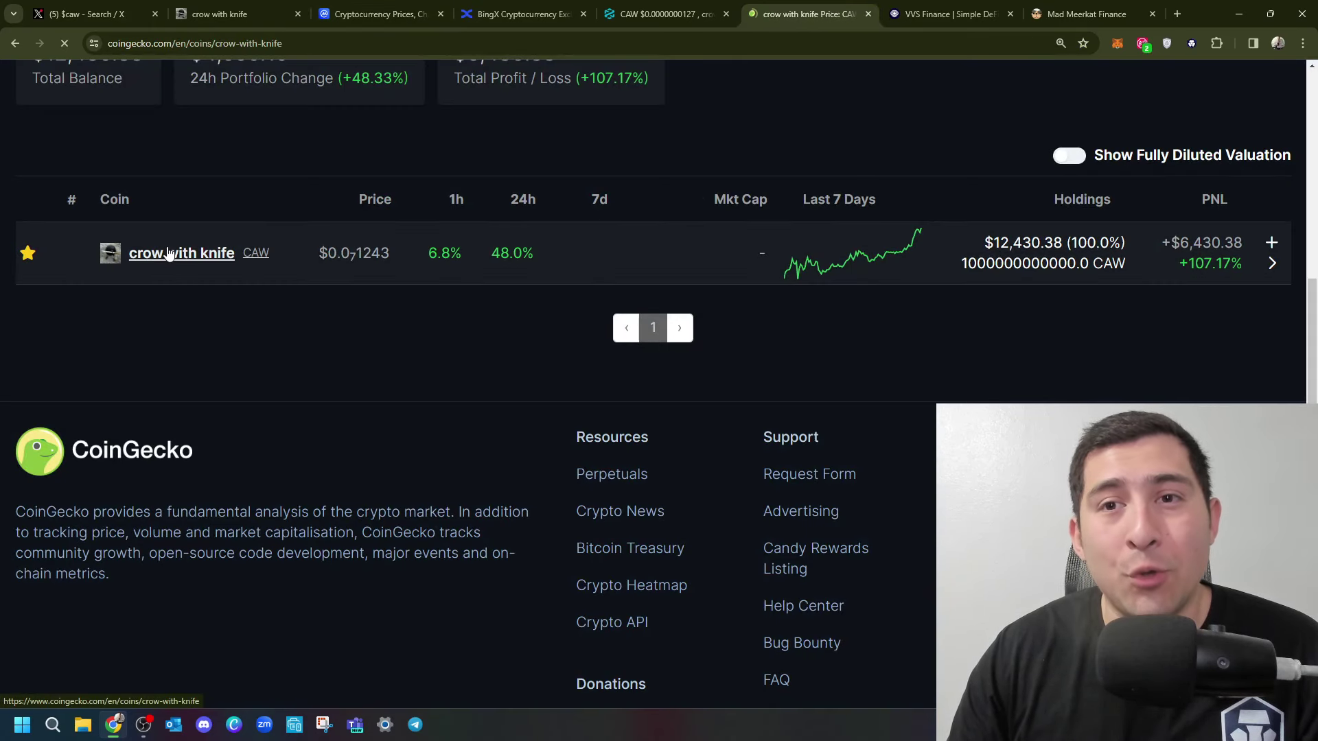
scroll(463, 266, down, 1)
click(597, 263)
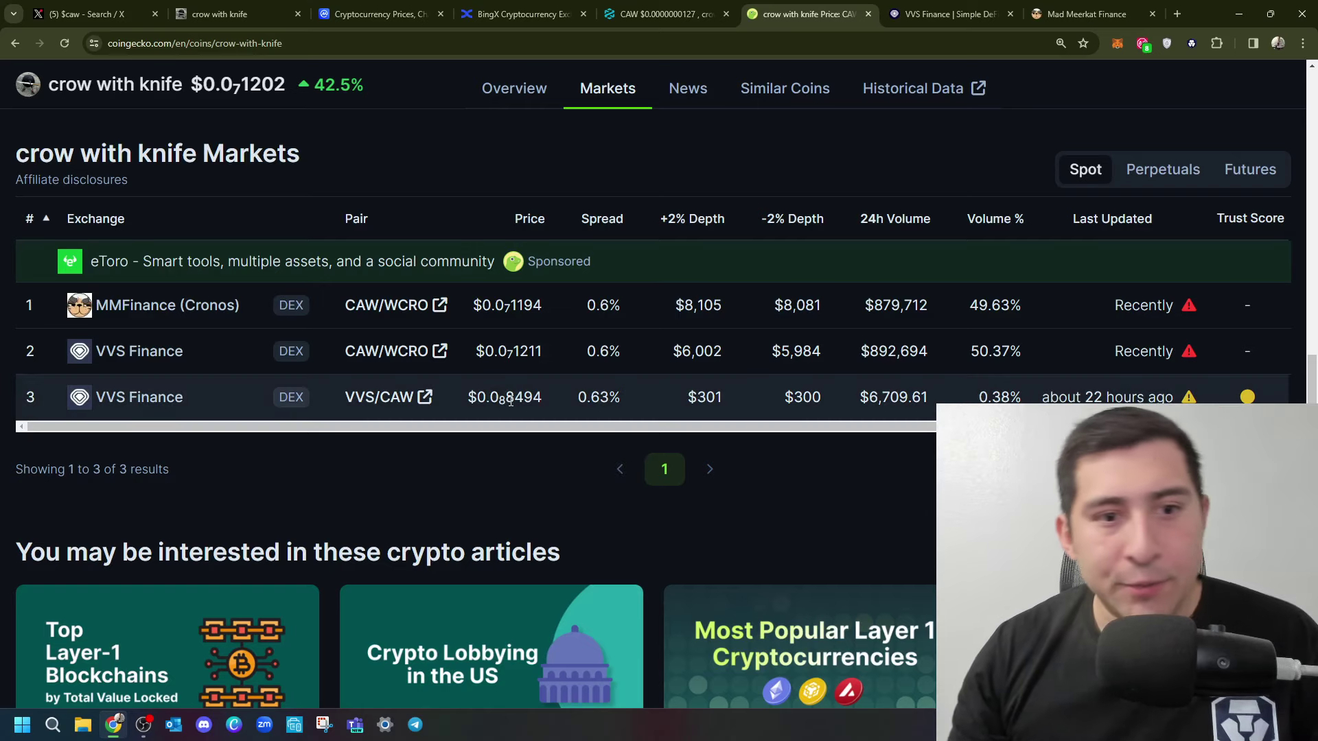
click(894, 14)
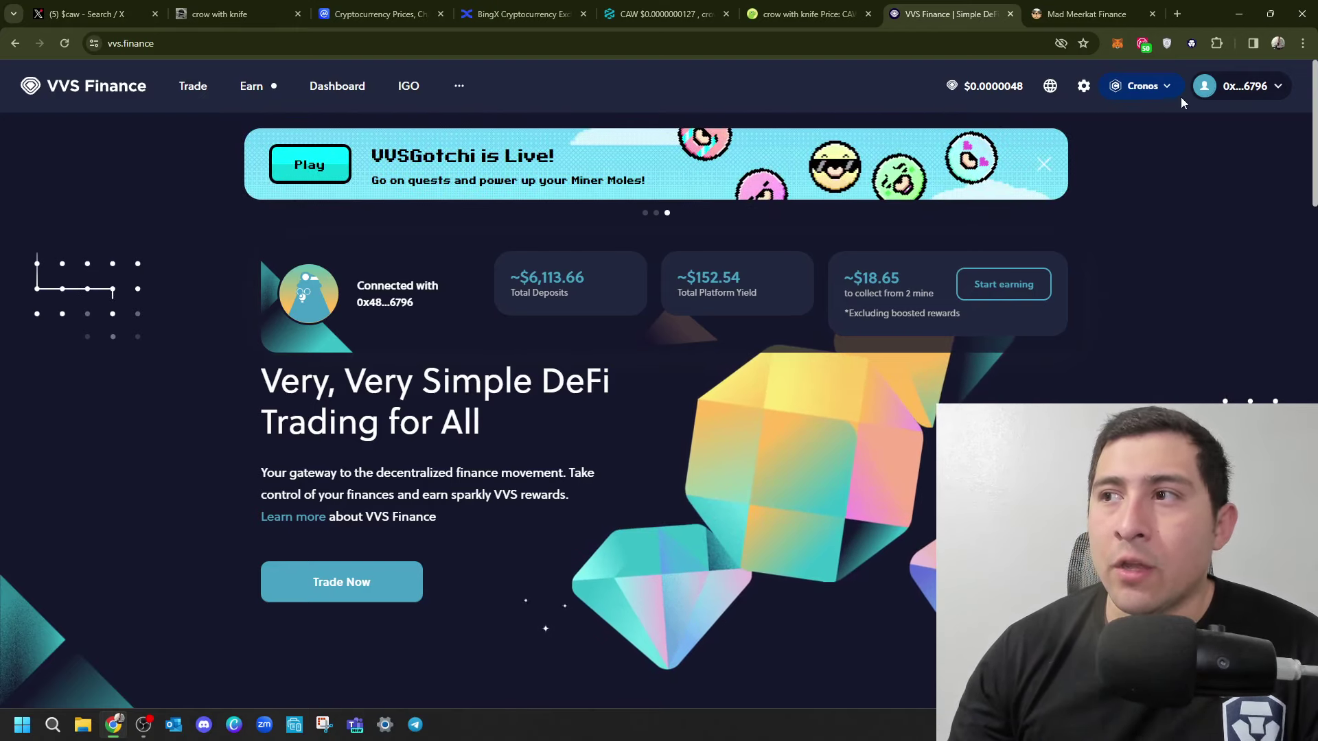
Check VVS Finance's networks and quote a 39.736643 CRO to CAW swap, then switch to MMF.
click(1173, 93)
click(1226, 244)
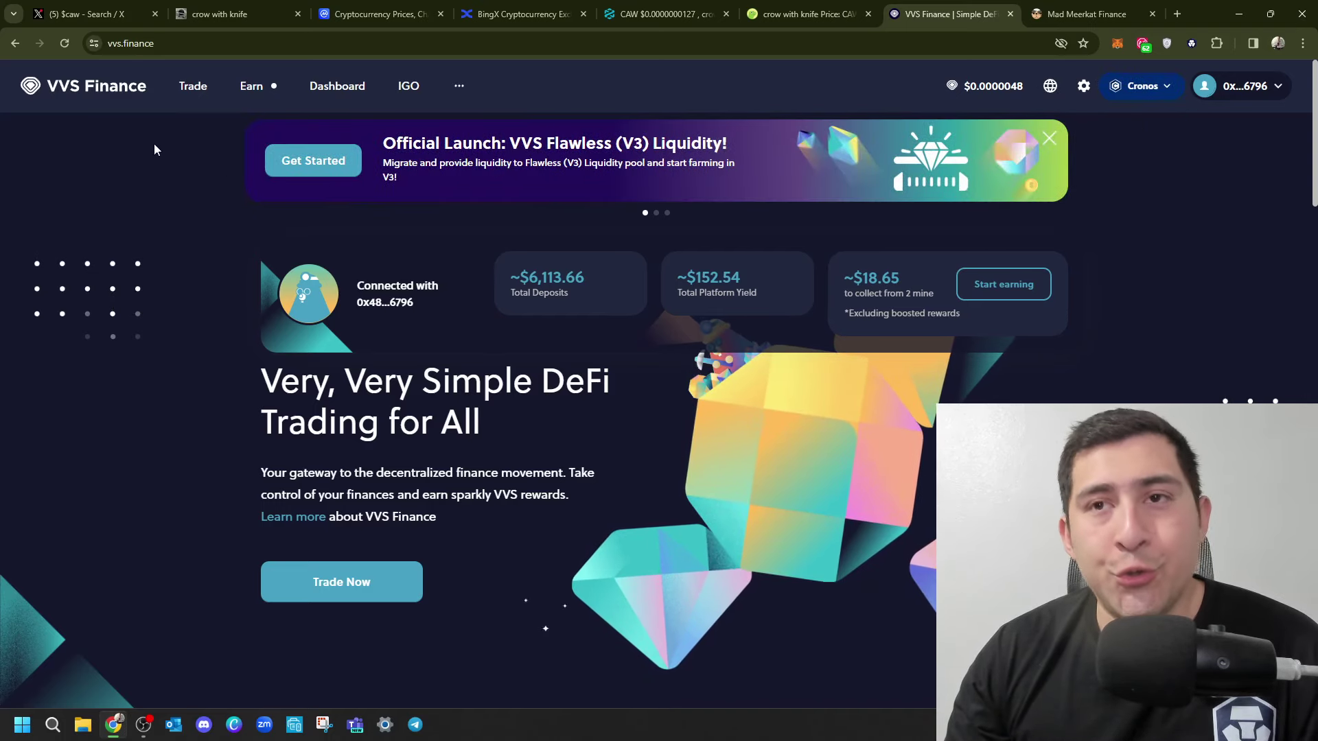
mouse_move(193, 85)
click(189, 127)
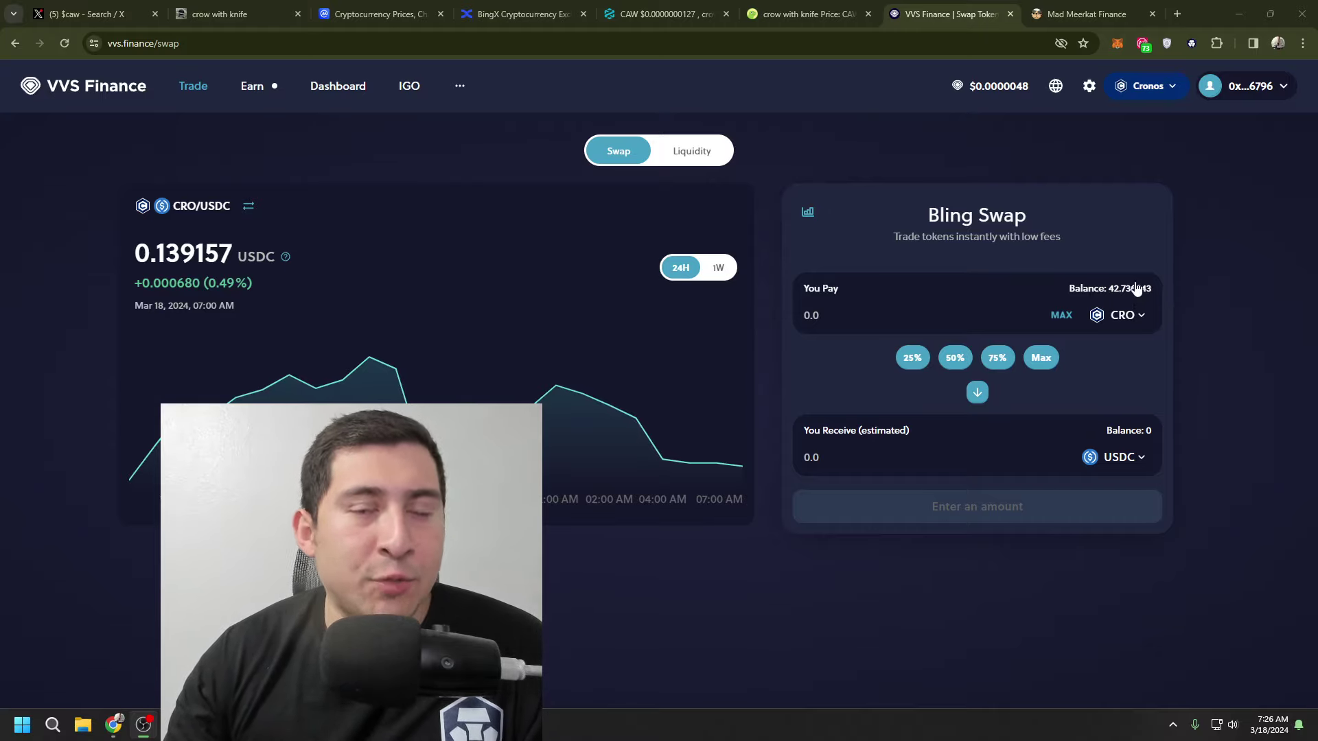
click(1130, 456)
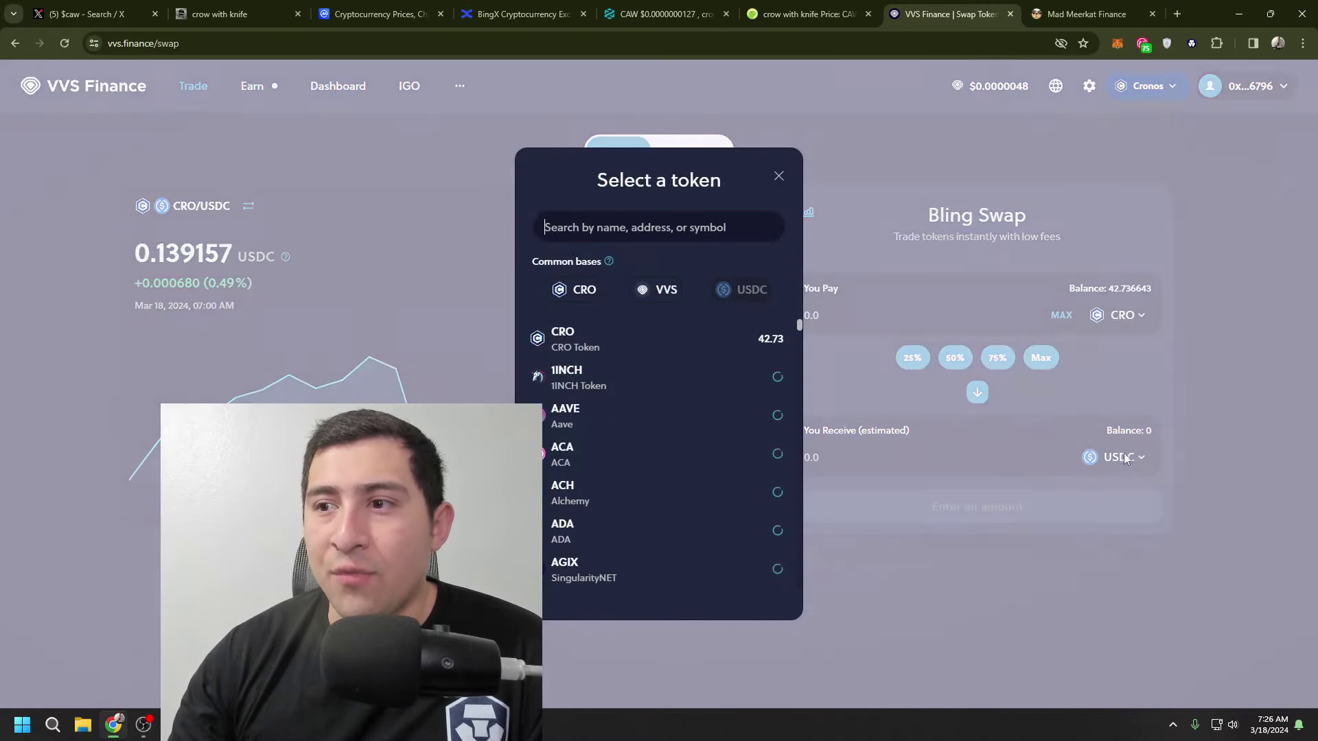
click(622, 385)
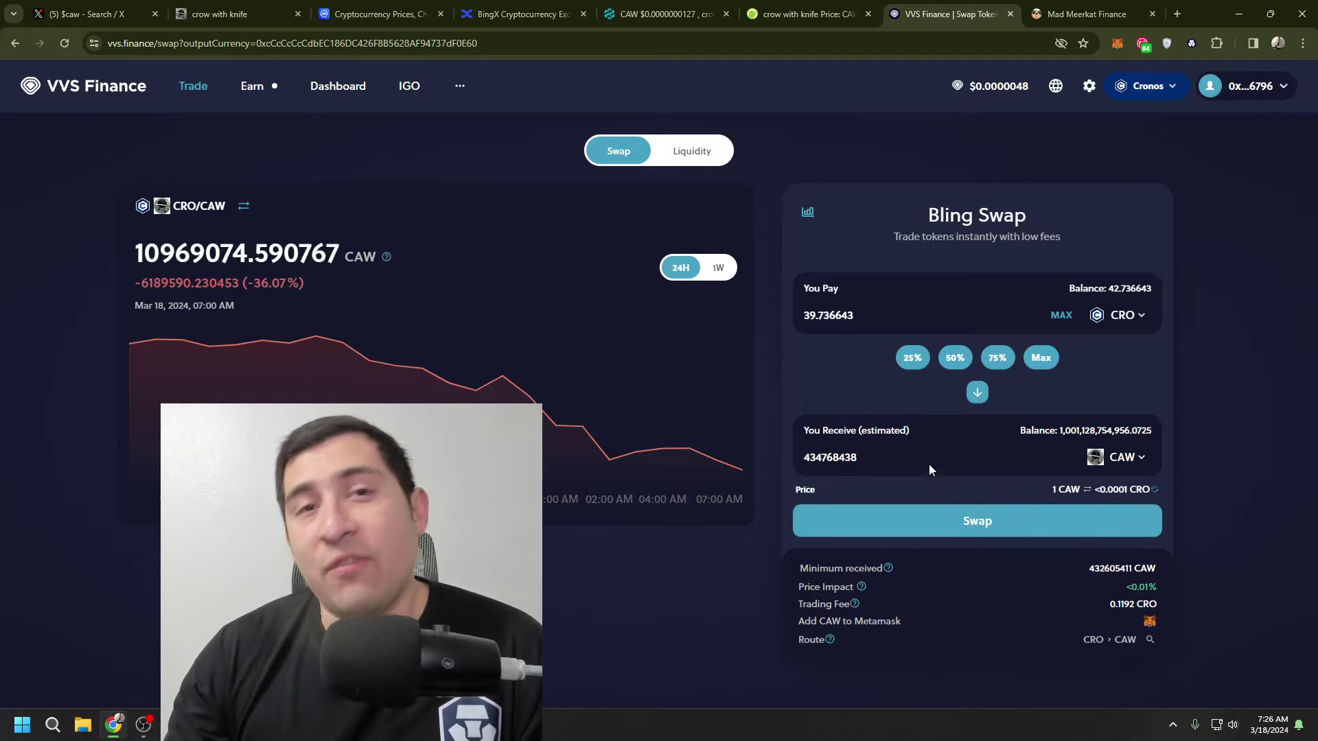
click(1081, 13)
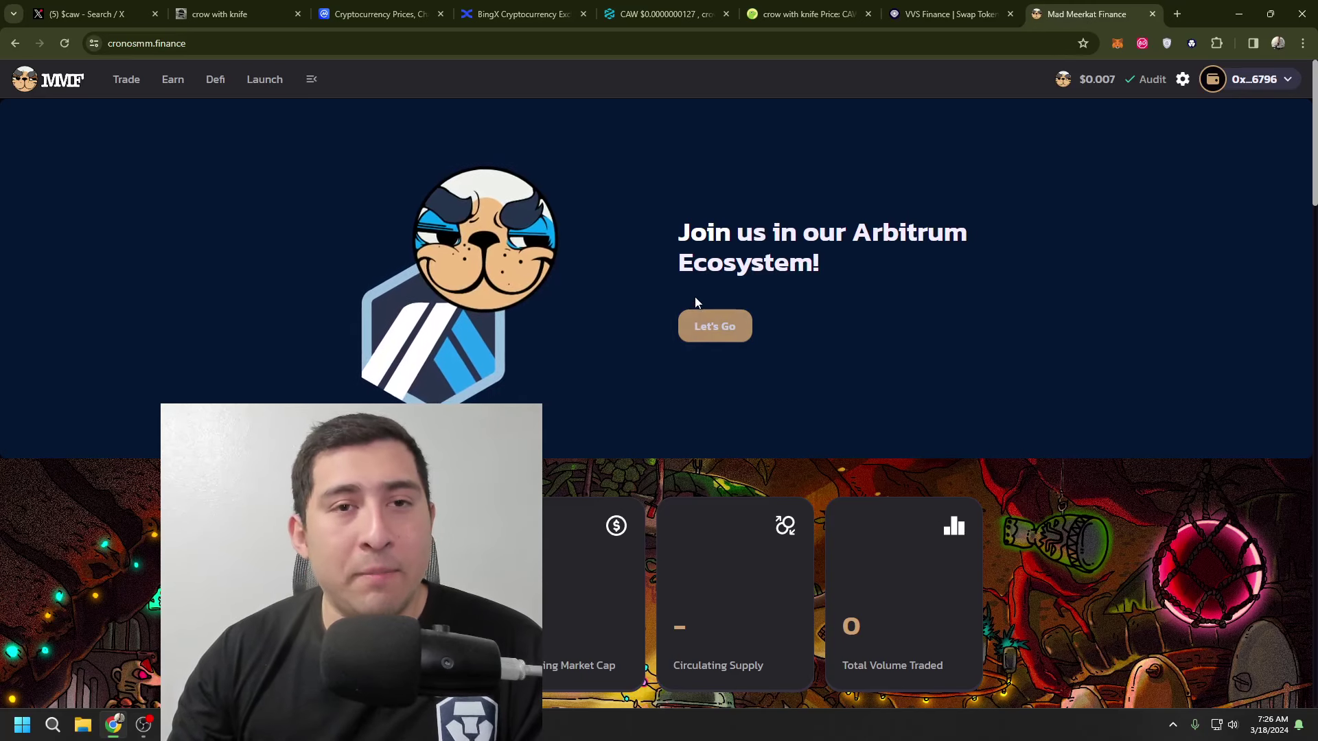
mouse_move(126, 79)
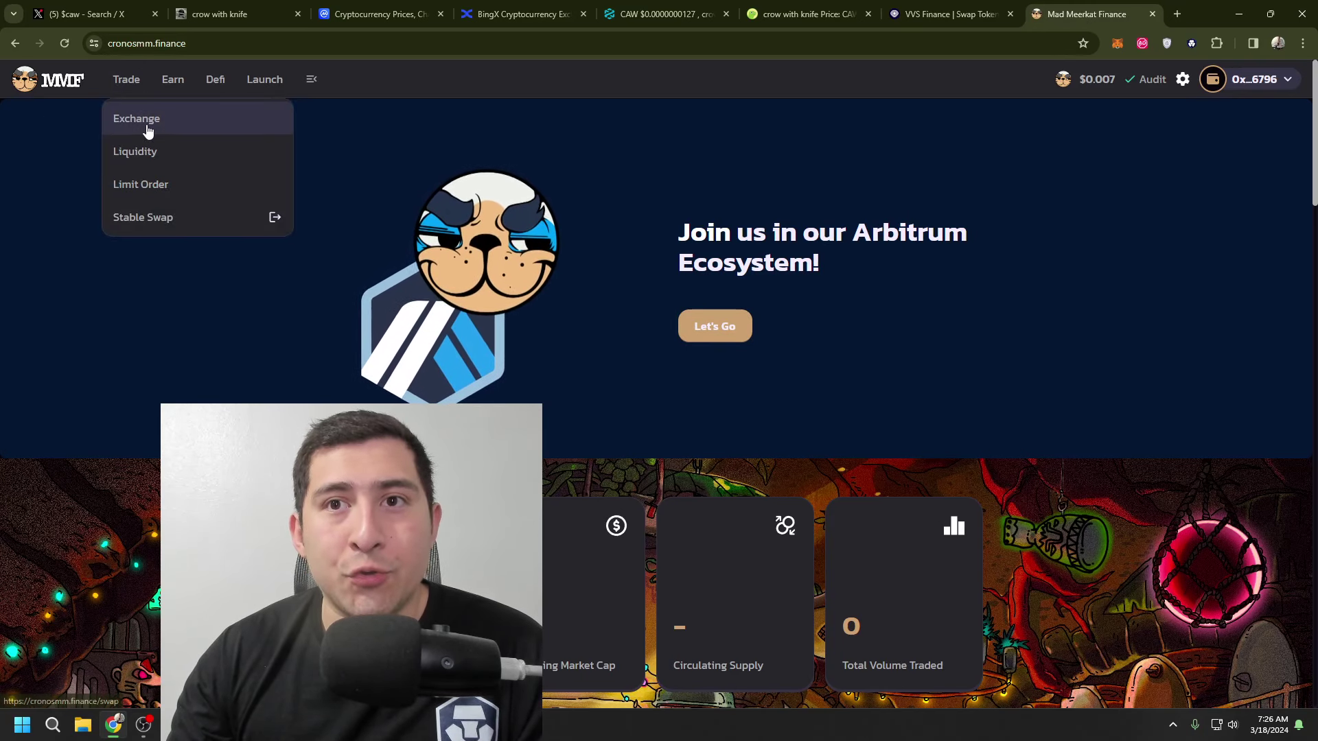
Quote the full 42.73 CRO balance into about 470810000 CAW on Mad Meerkat Finance.
click(142, 127)
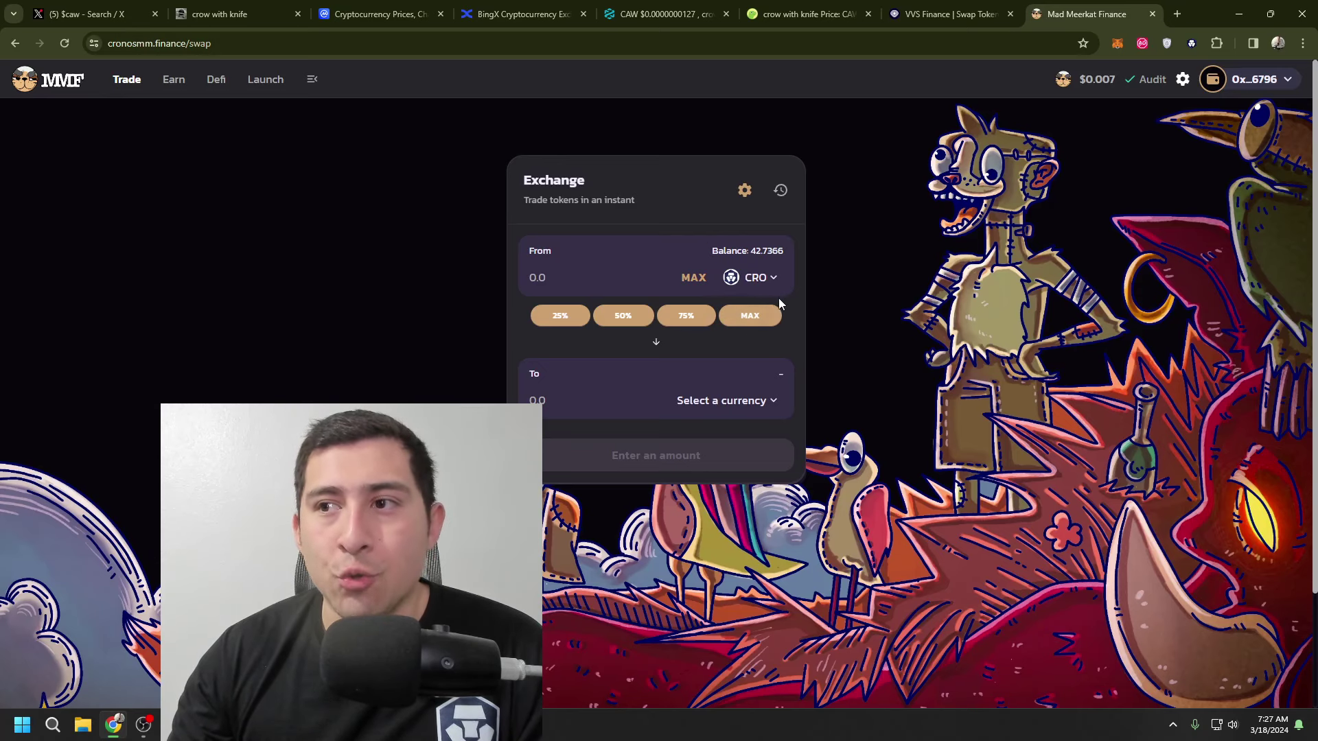
click(770, 415)
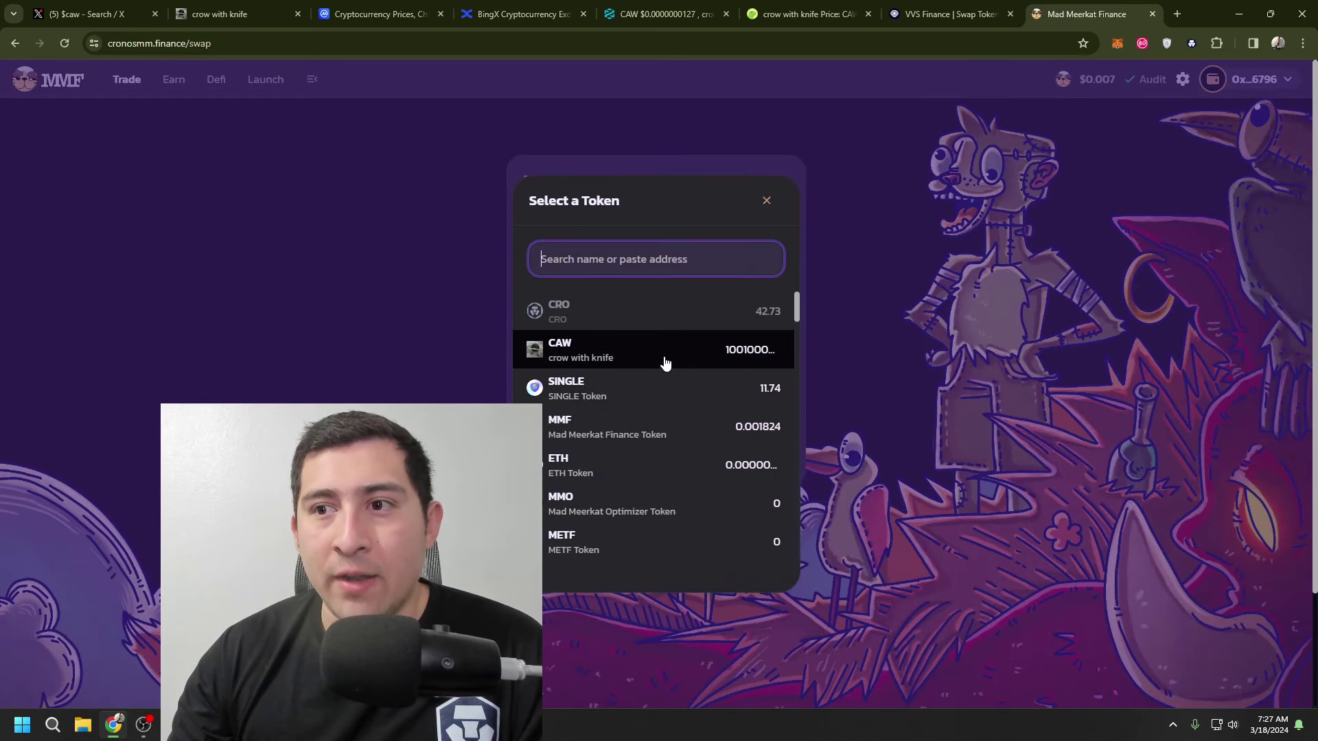
click(666, 360)
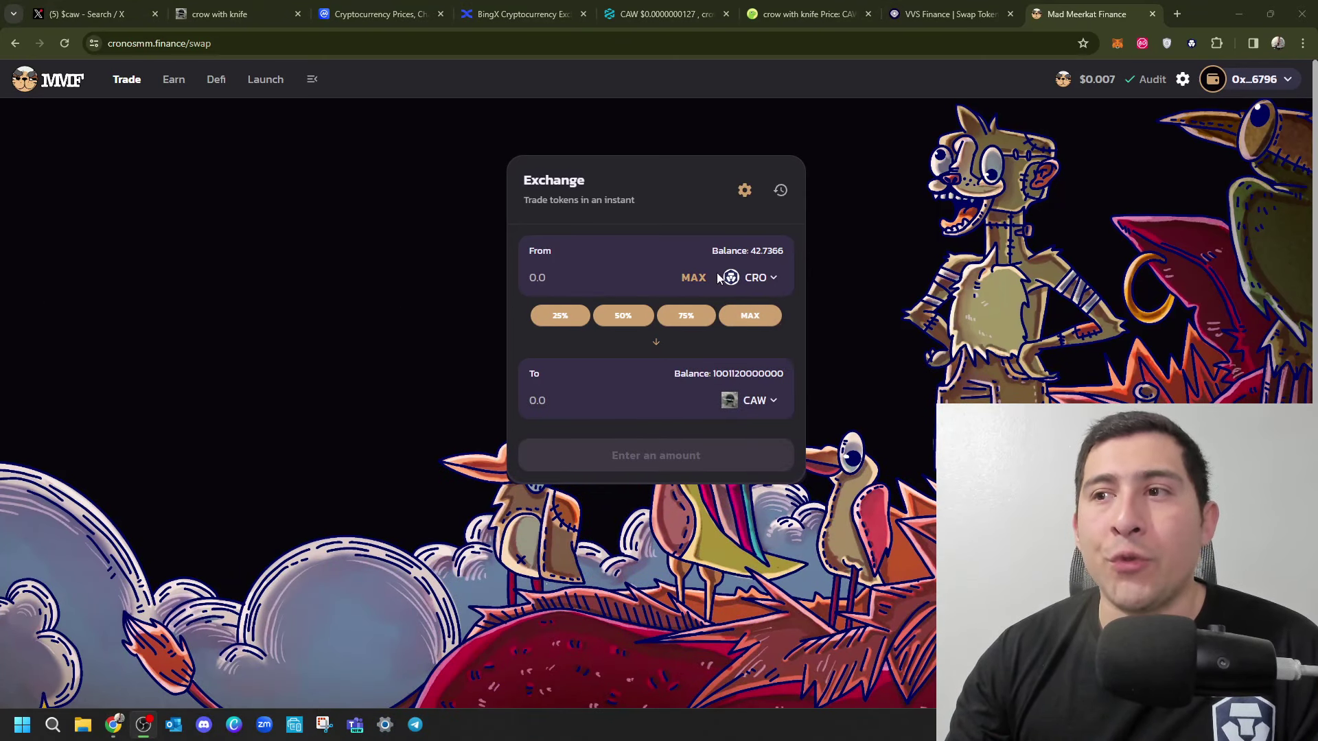
click(692, 277)
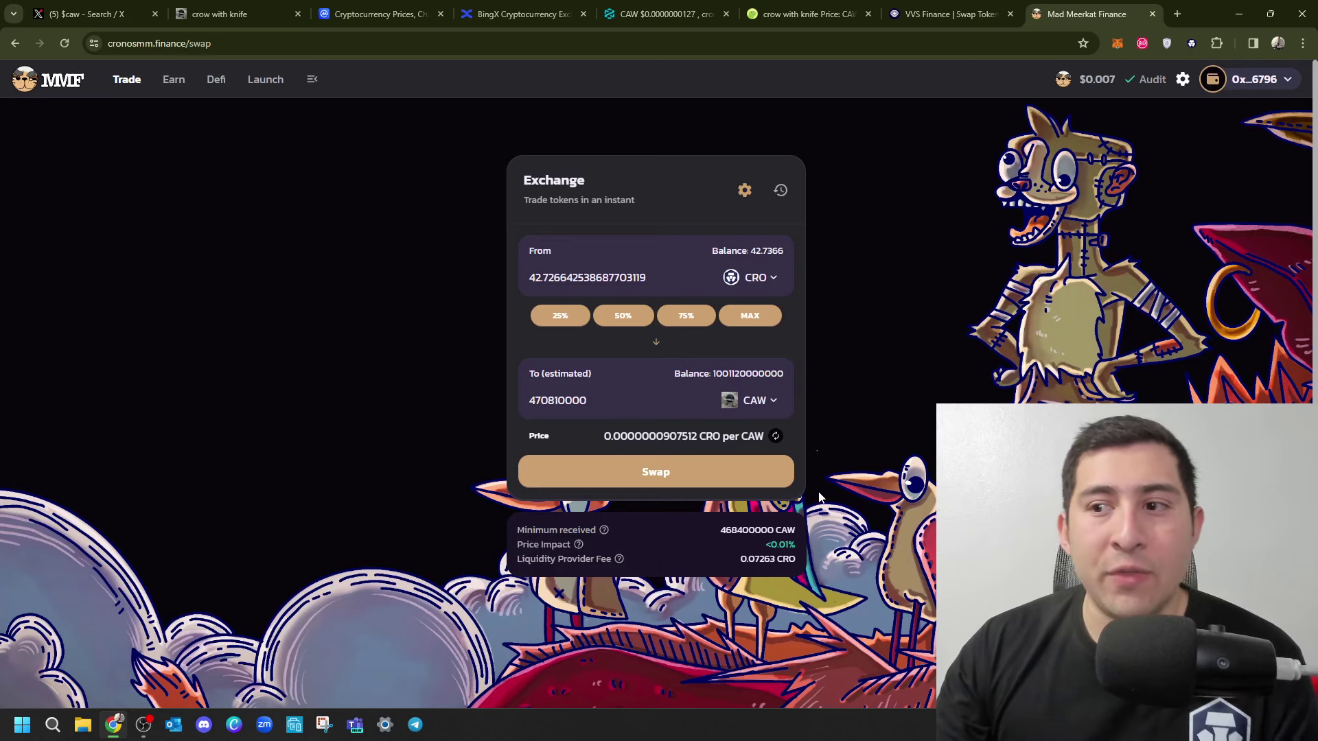
click(915, 8)
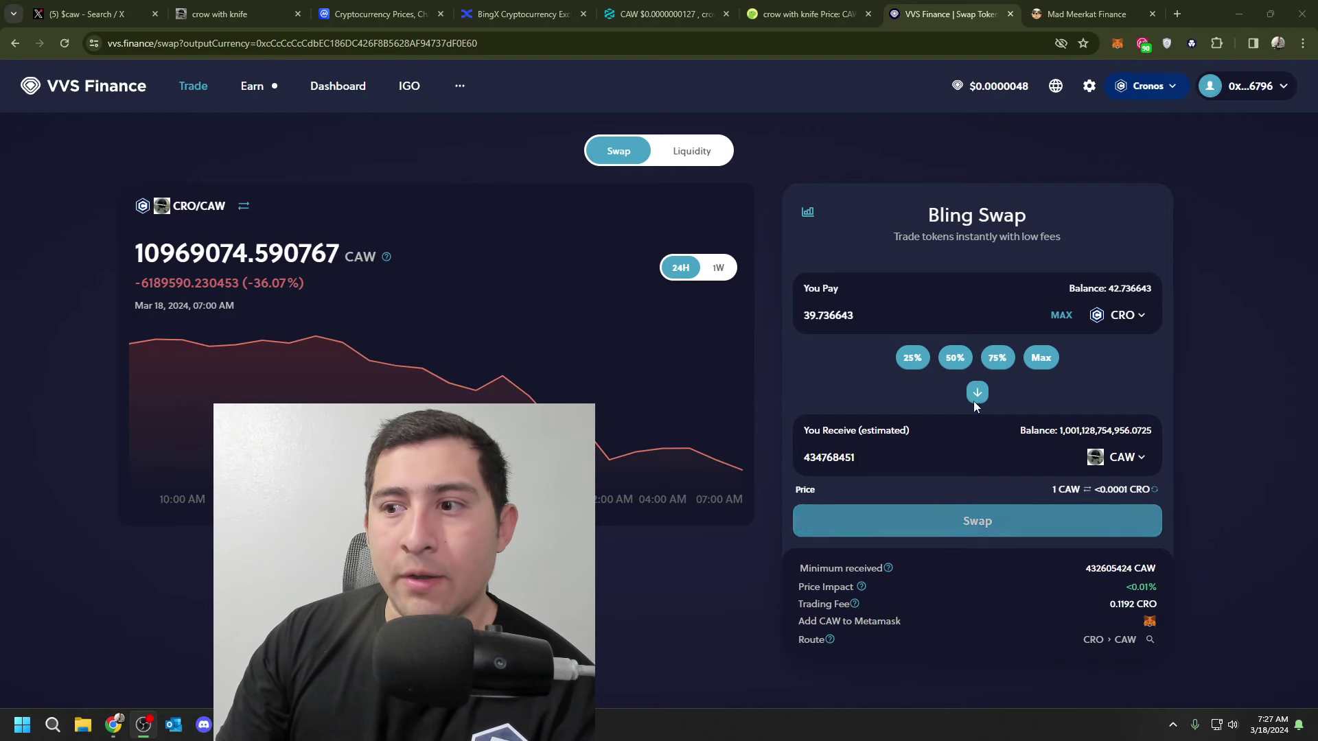
Compare Mad Meerkat's CAW quote, then view the crow with knife site's CAW/WCRO chart.
click(1086, 13)
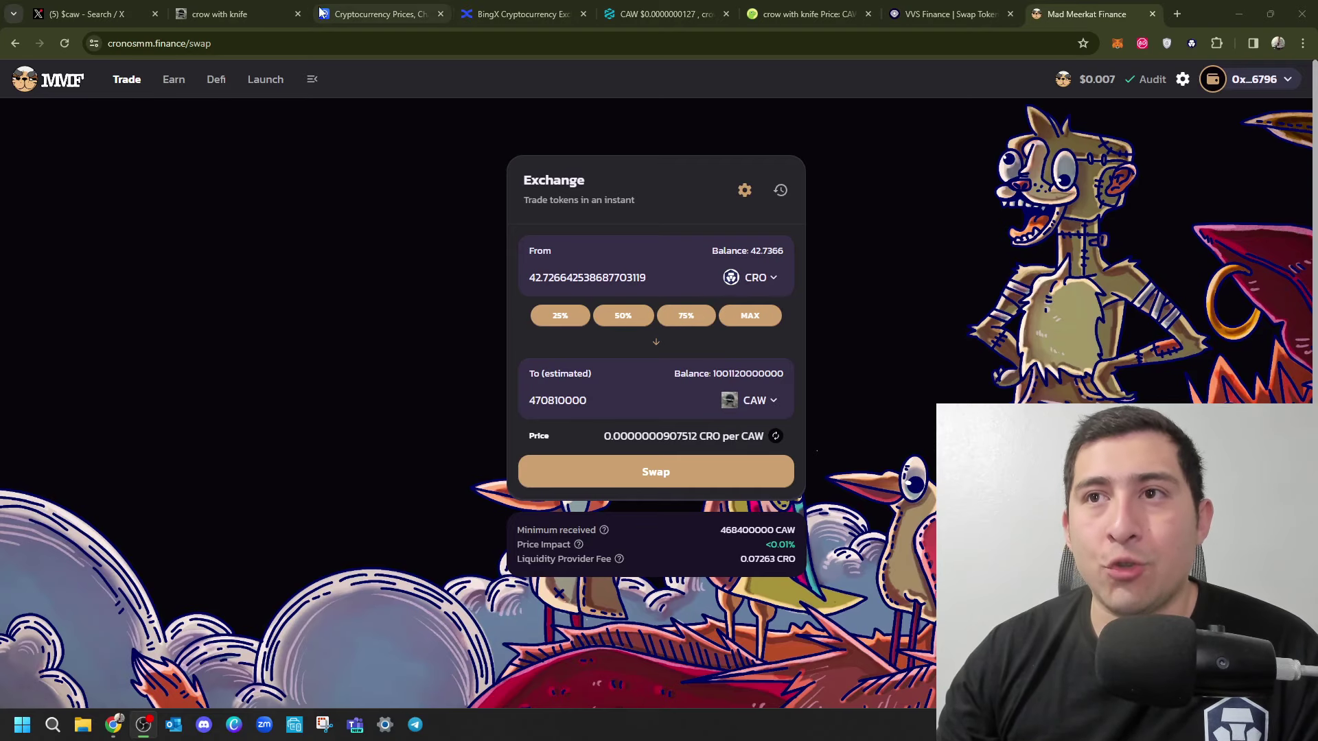
click(247, 14)
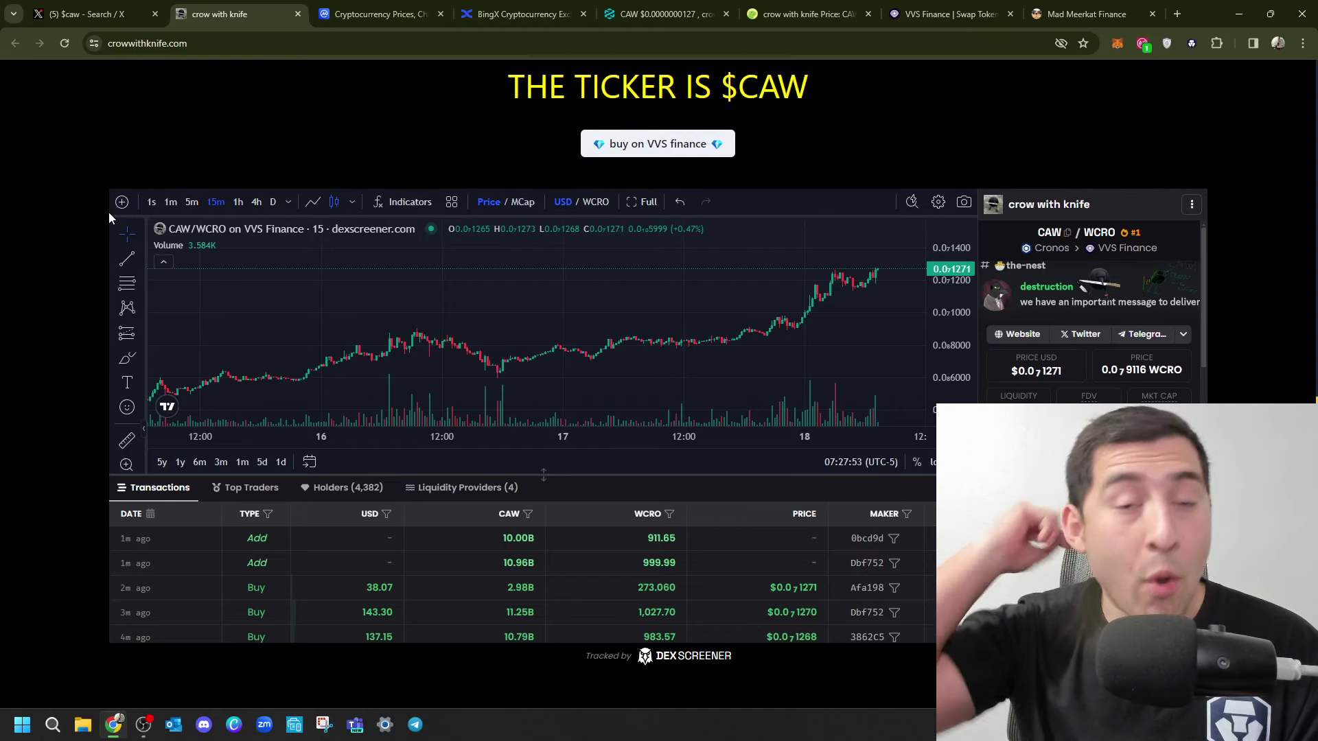
Check the CoinMarketCap caw search and CoinGecko markets tabs, then show the DEXTools CAW/WCRO chart.
click(379, 14)
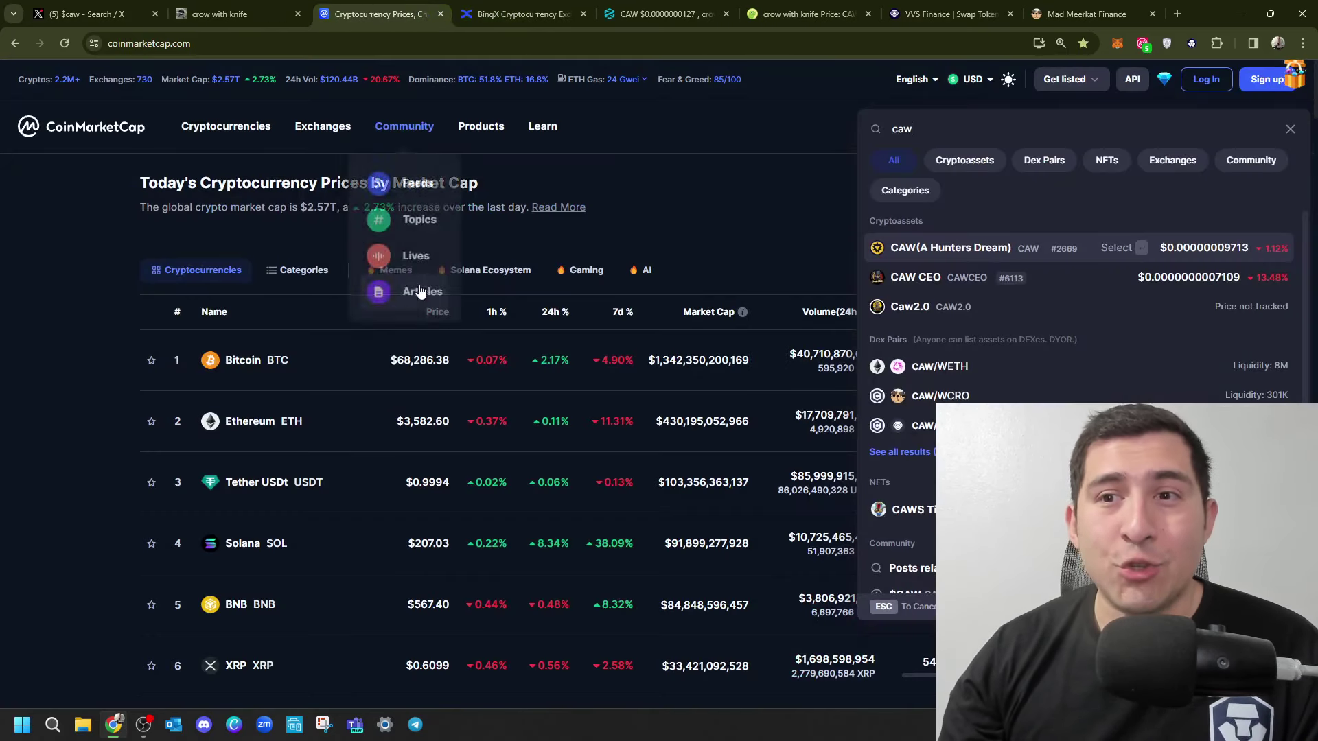
click(789, 8)
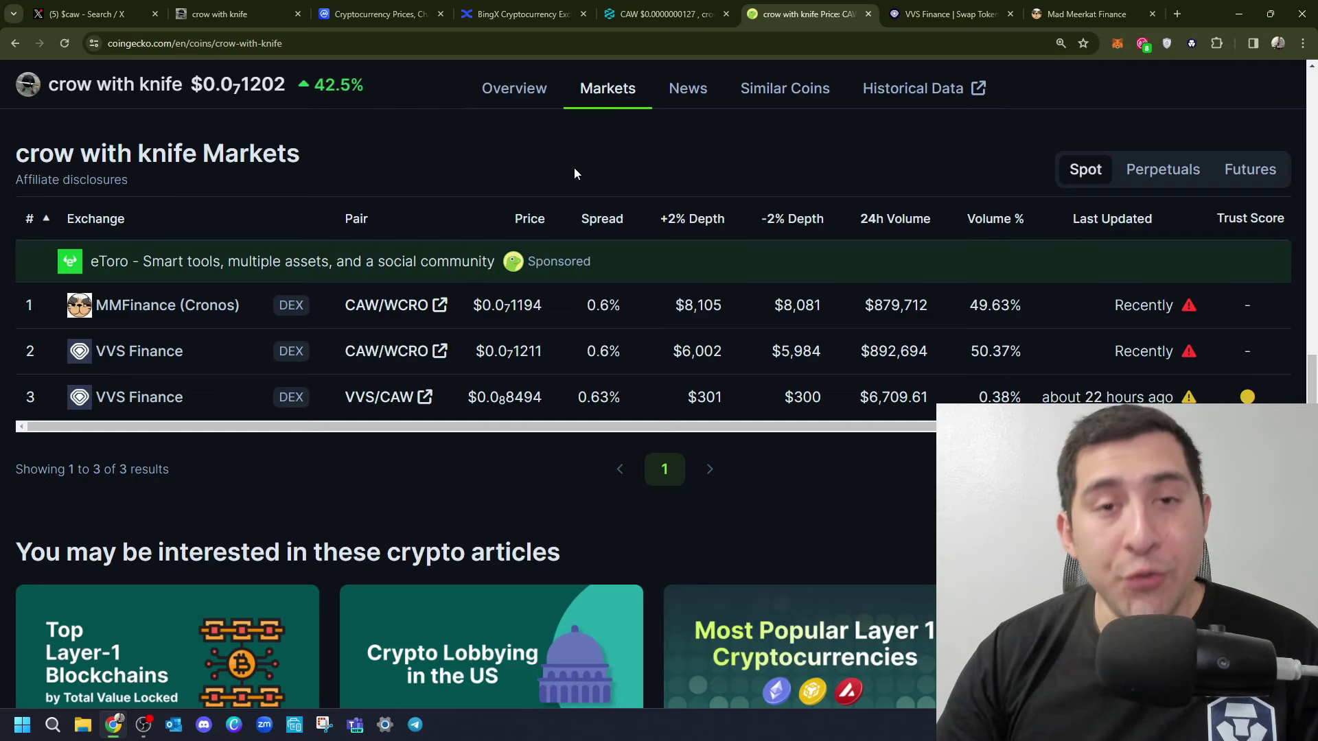
click(381, 15)
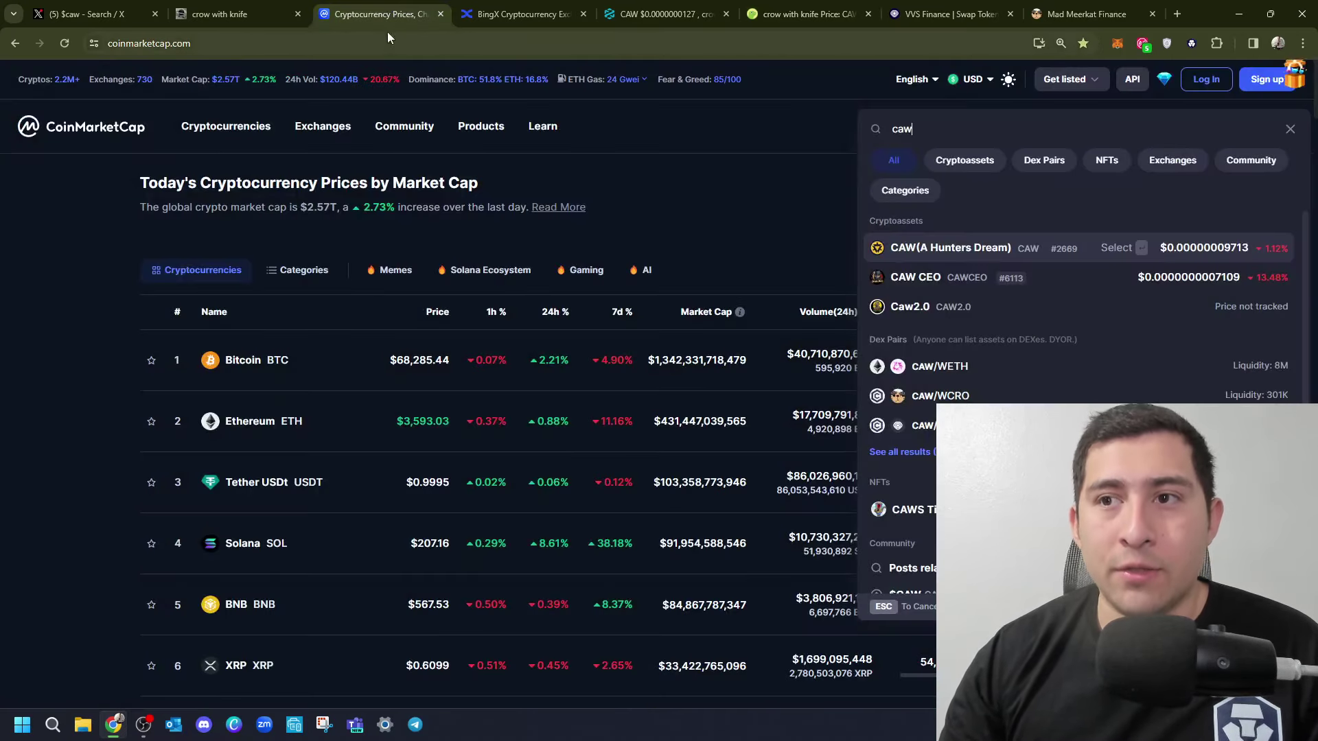
click(768, 162)
click(658, 14)
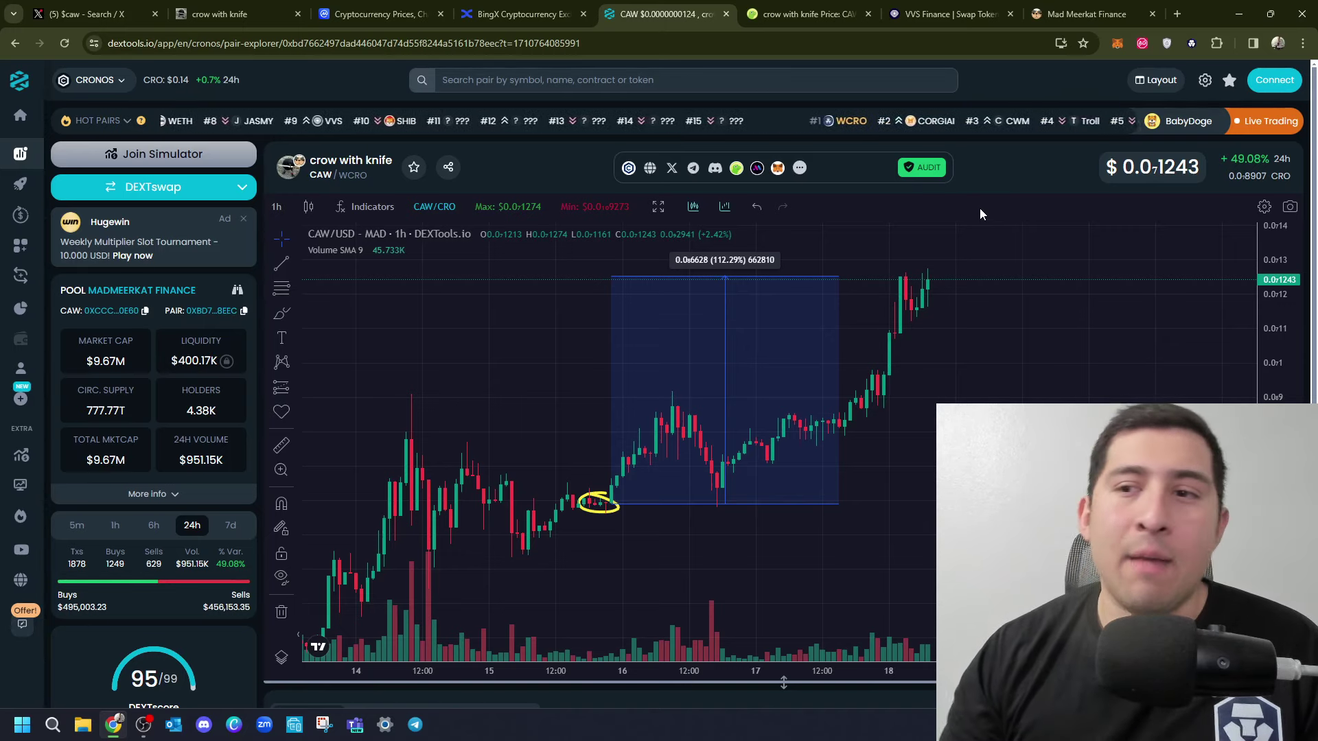
Pan and zoom the CAW/WCRO chart to the circled candles and redraw the 117.52% measurement.
drag(909, 505, 844, 517)
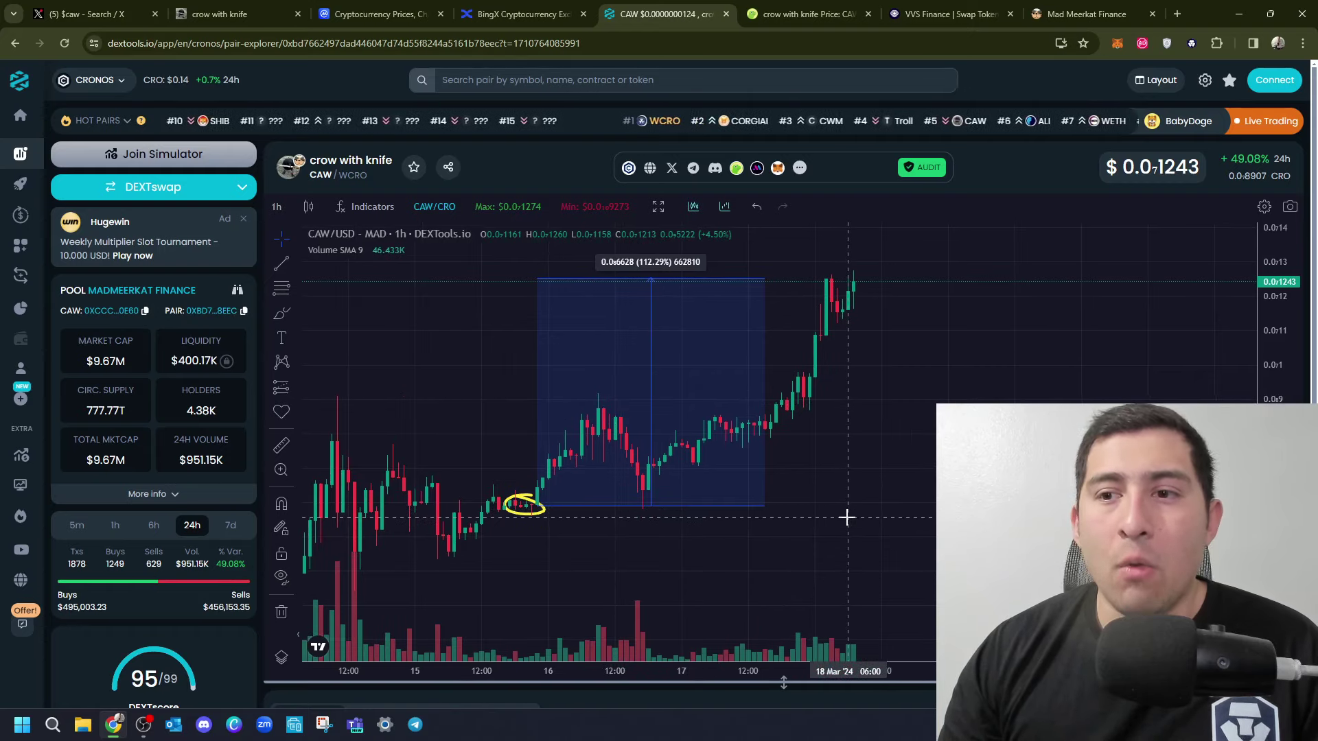
drag(619, 524, 793, 535)
scroll(817, 523, down, 2)
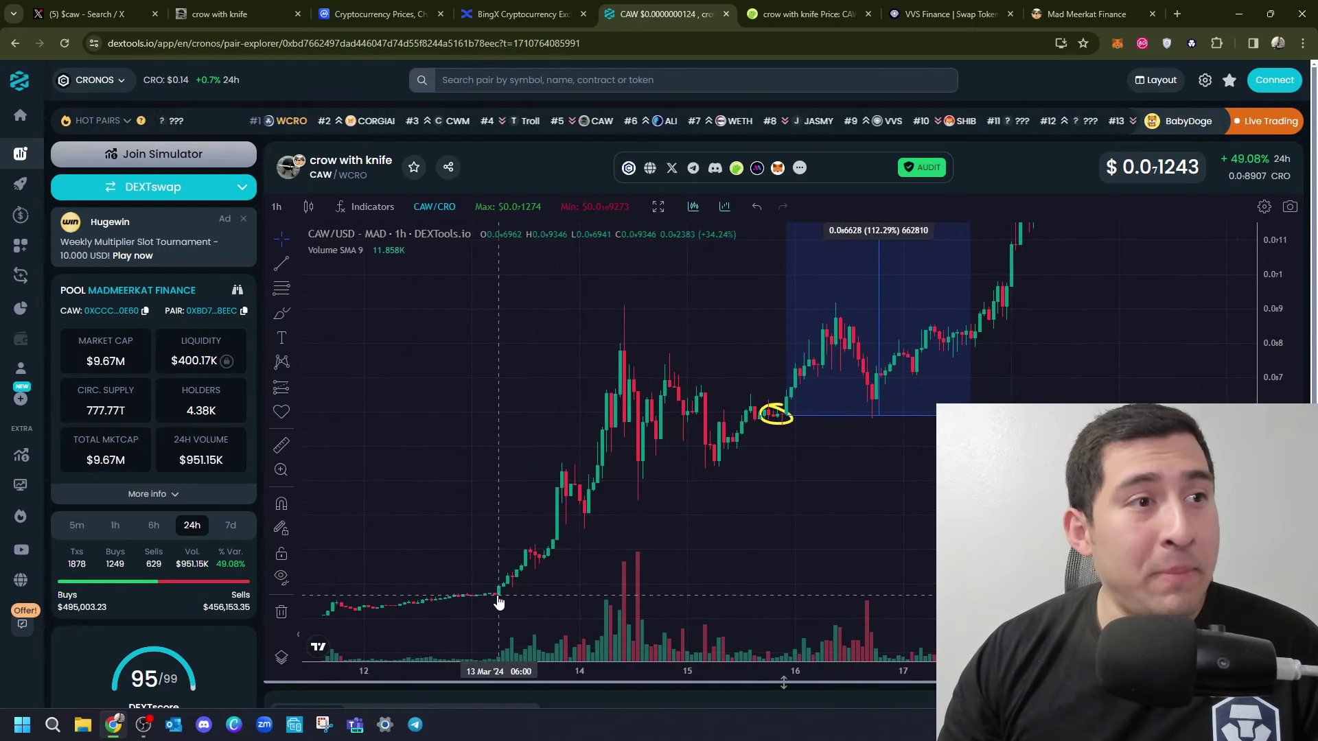
mouse_move(789, 429)
mouse_down()
mouse_move(745, 435)
mouse_move(1118, 495)
mouse_up()
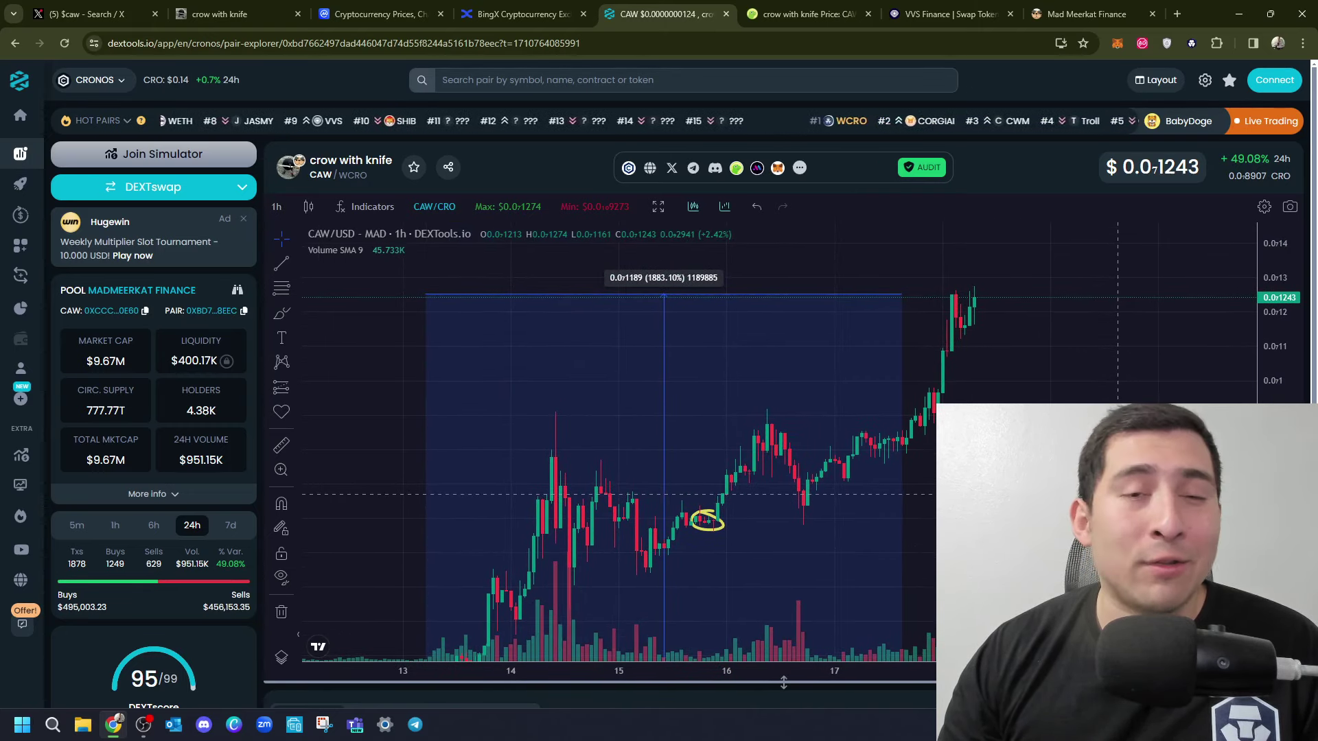
drag(759, 535, 770, 536)
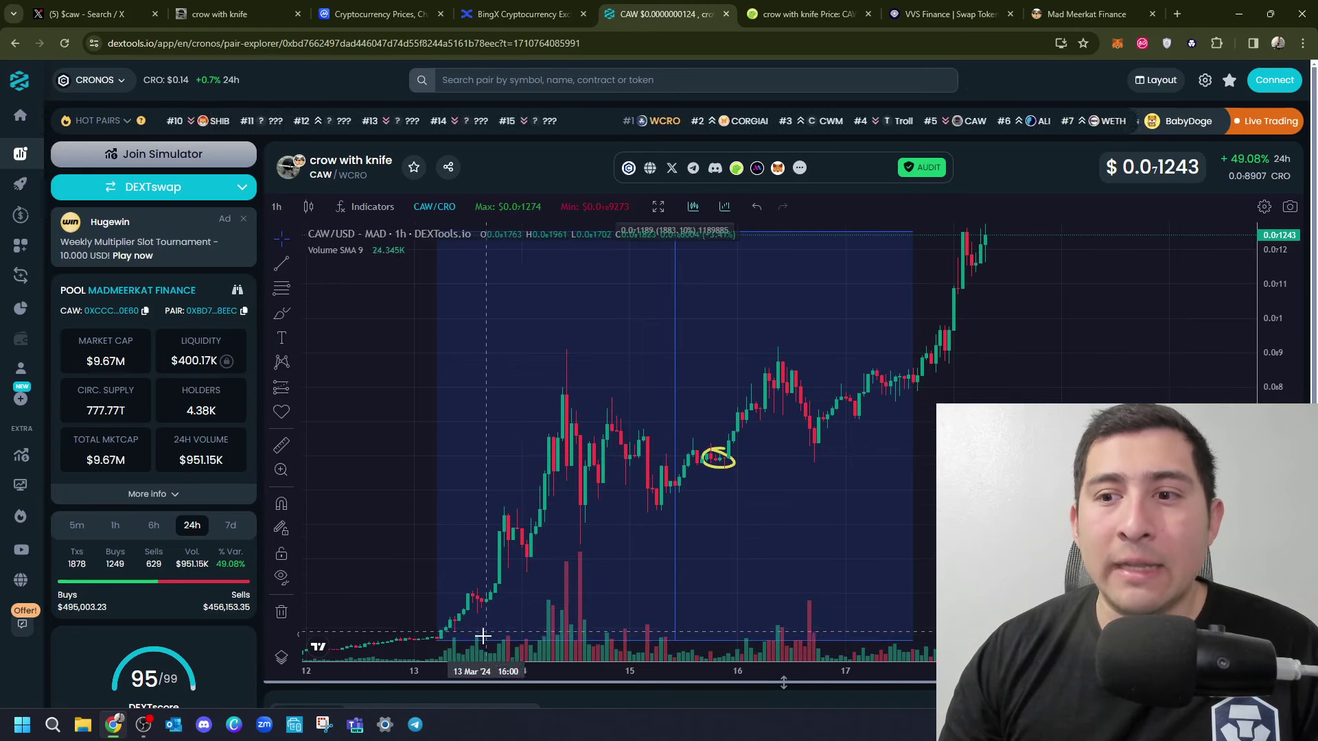
click(705, 457)
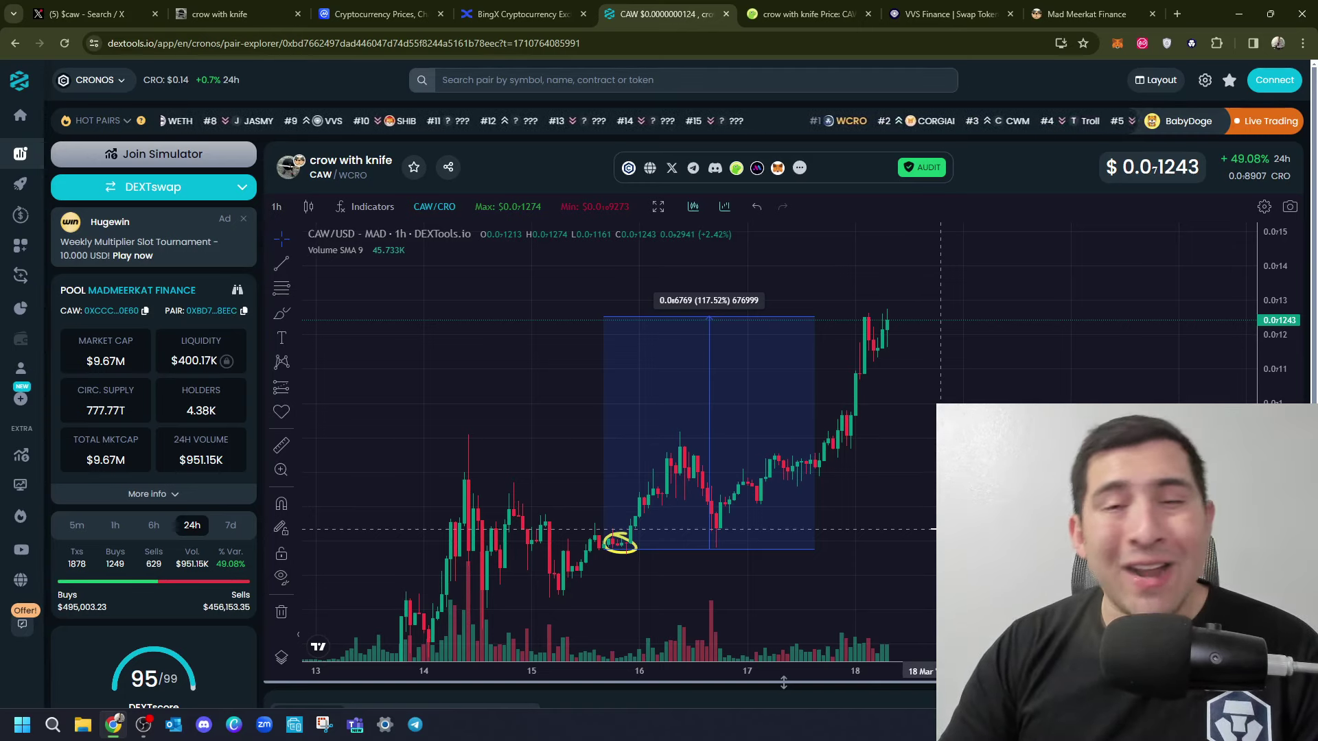
Switch to the crow with knife website, then to the X $caw search results.
click(220, 14)
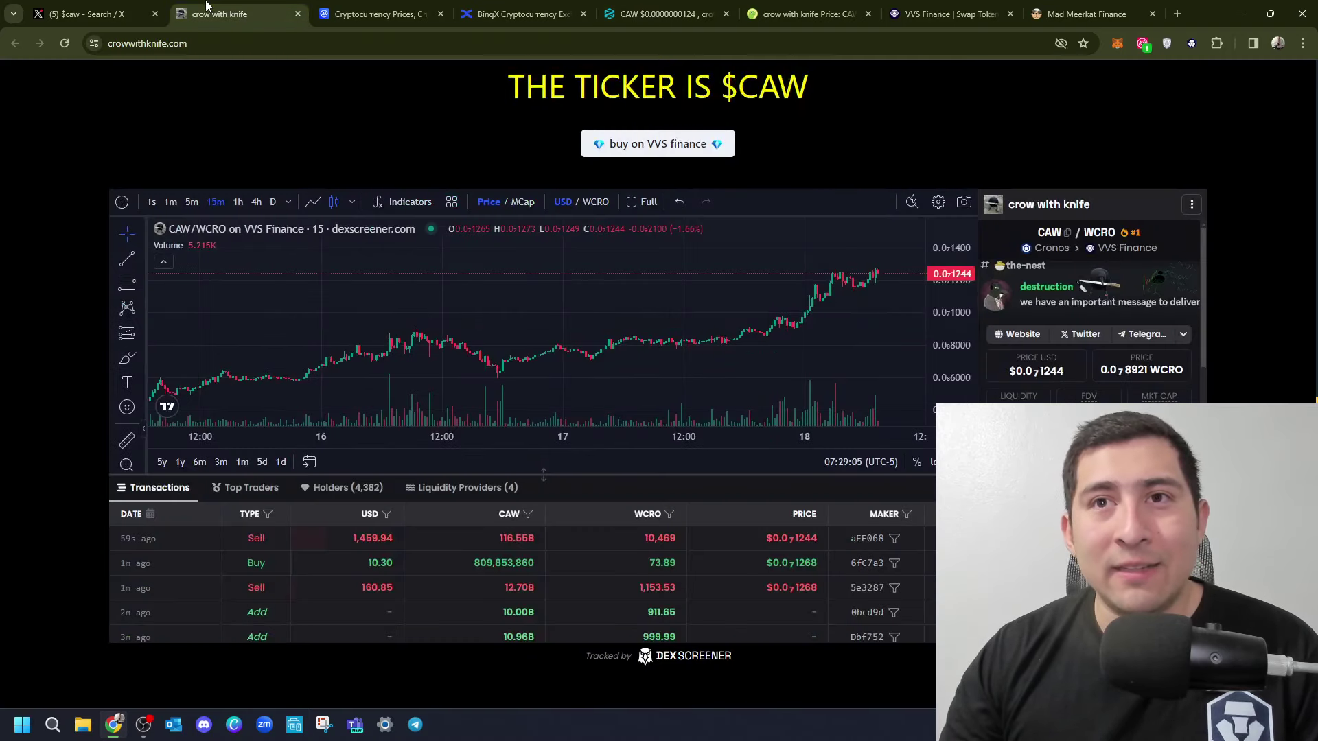
scroll(78, 314, up, 5)
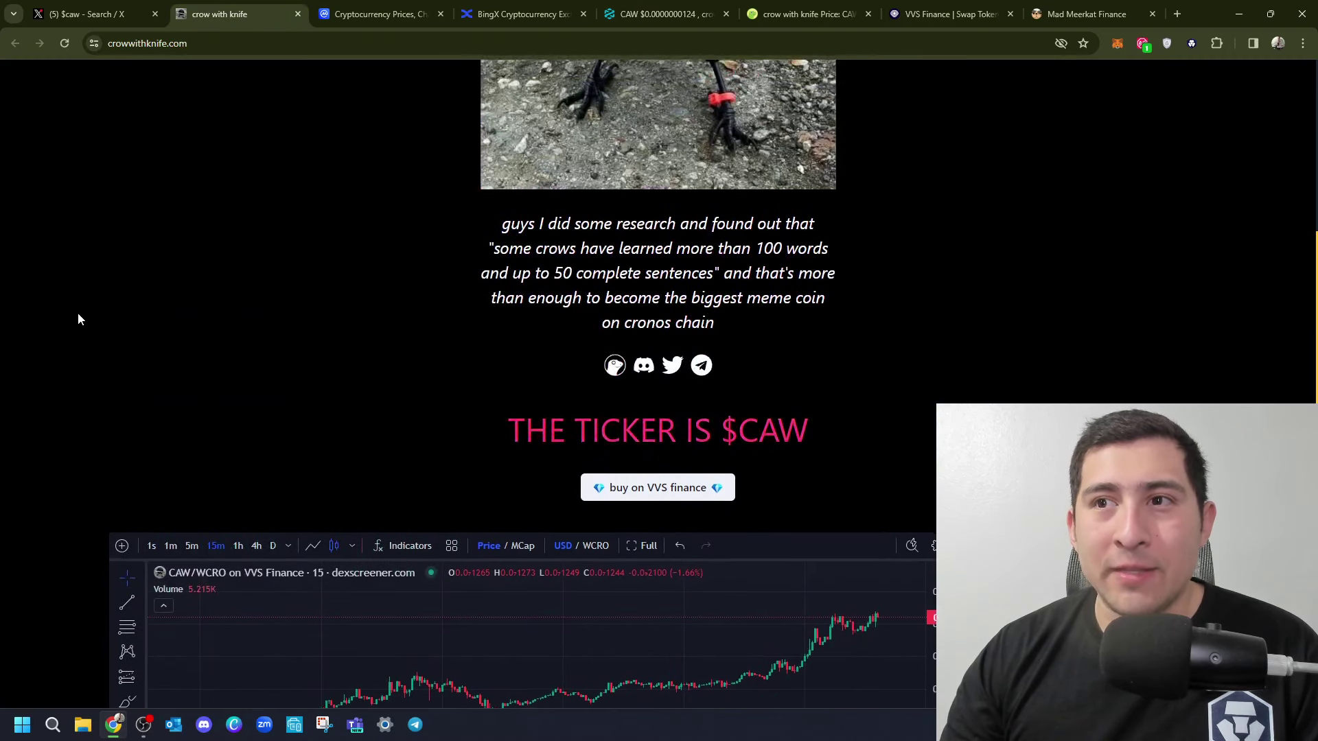
click(88, 14)
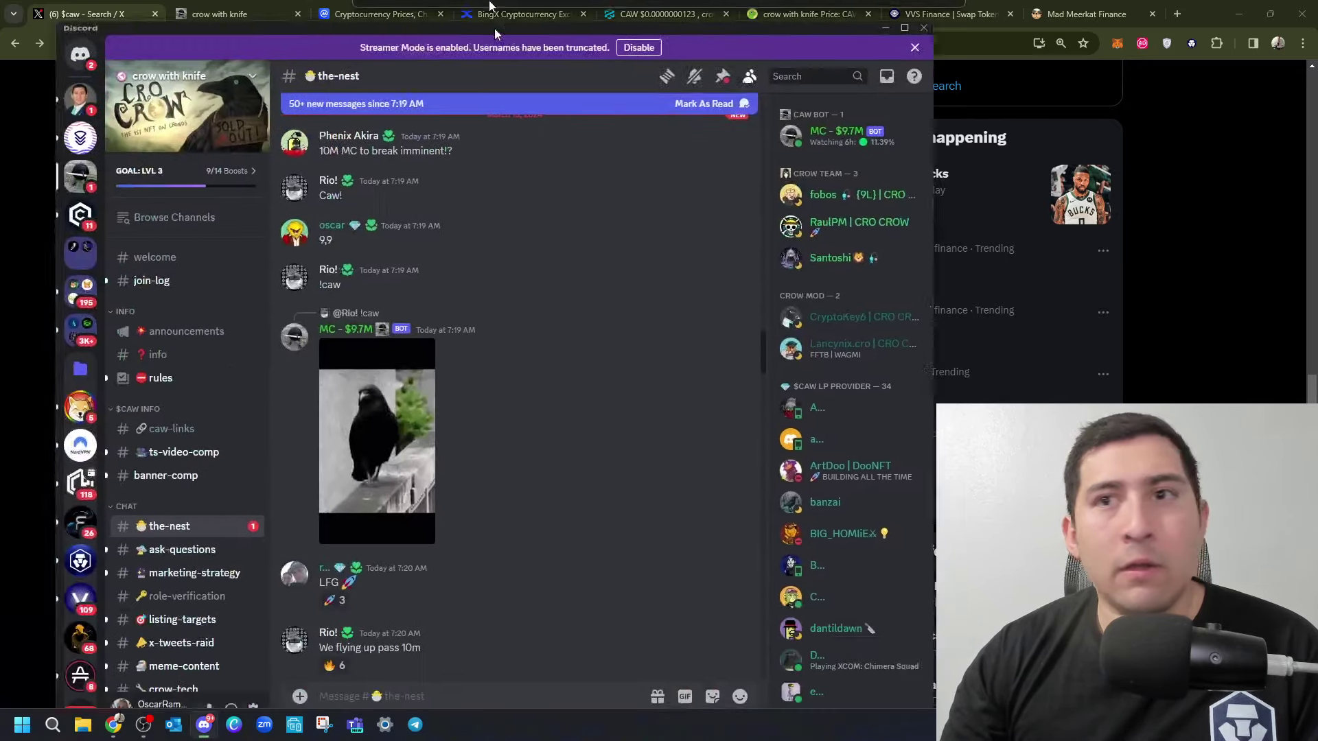
Maximize Discord, jump to the unread and newest #the-nest messages, then minimise it.
double_click(495, 28)
scroll(590, 458, down, 3)
scroll(588, 457, down, 2)
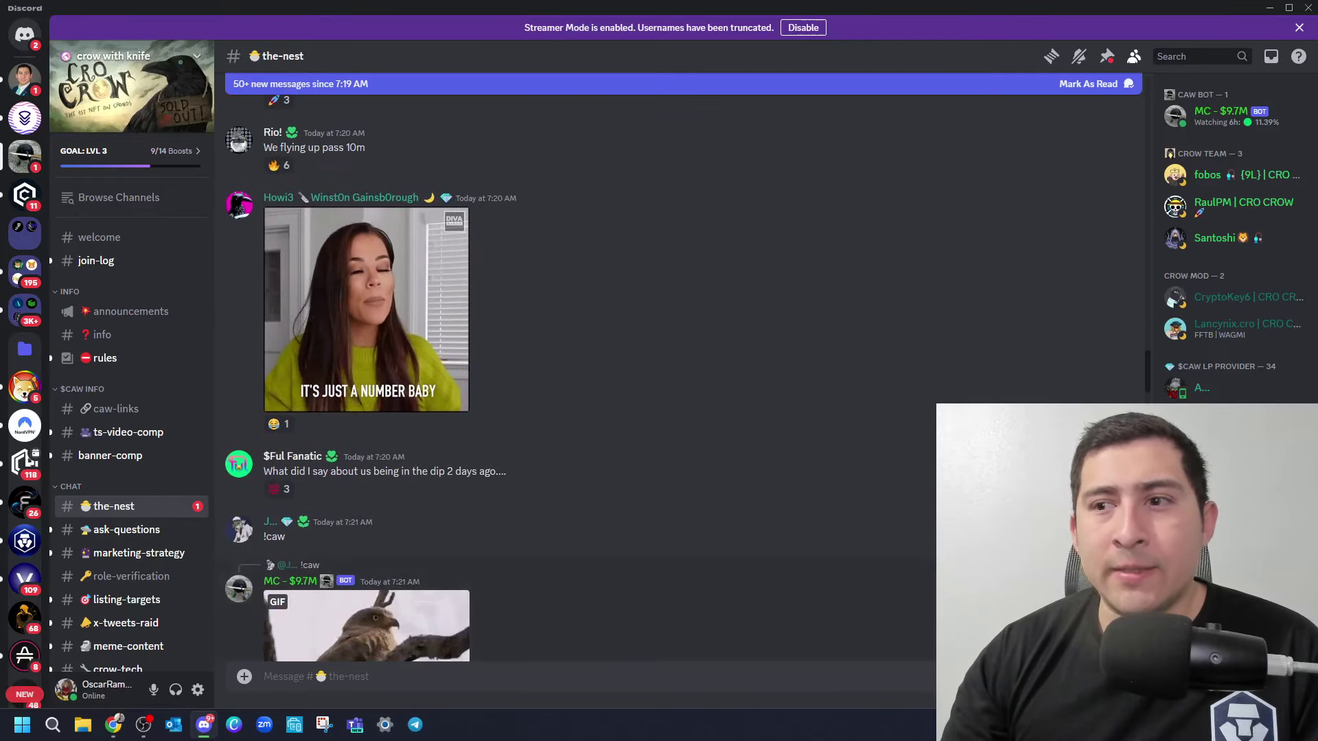
scroll(589, 457, down, 1)
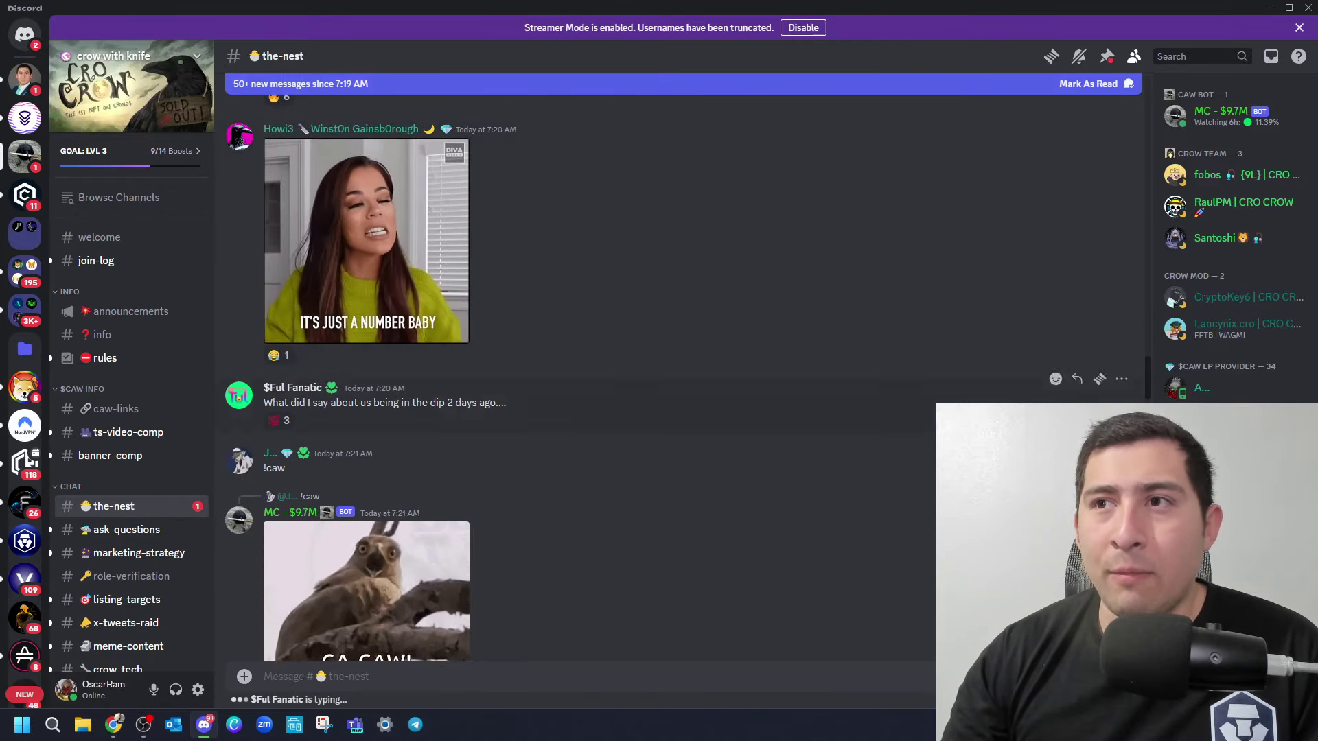
click(695, 84)
click(1091, 652)
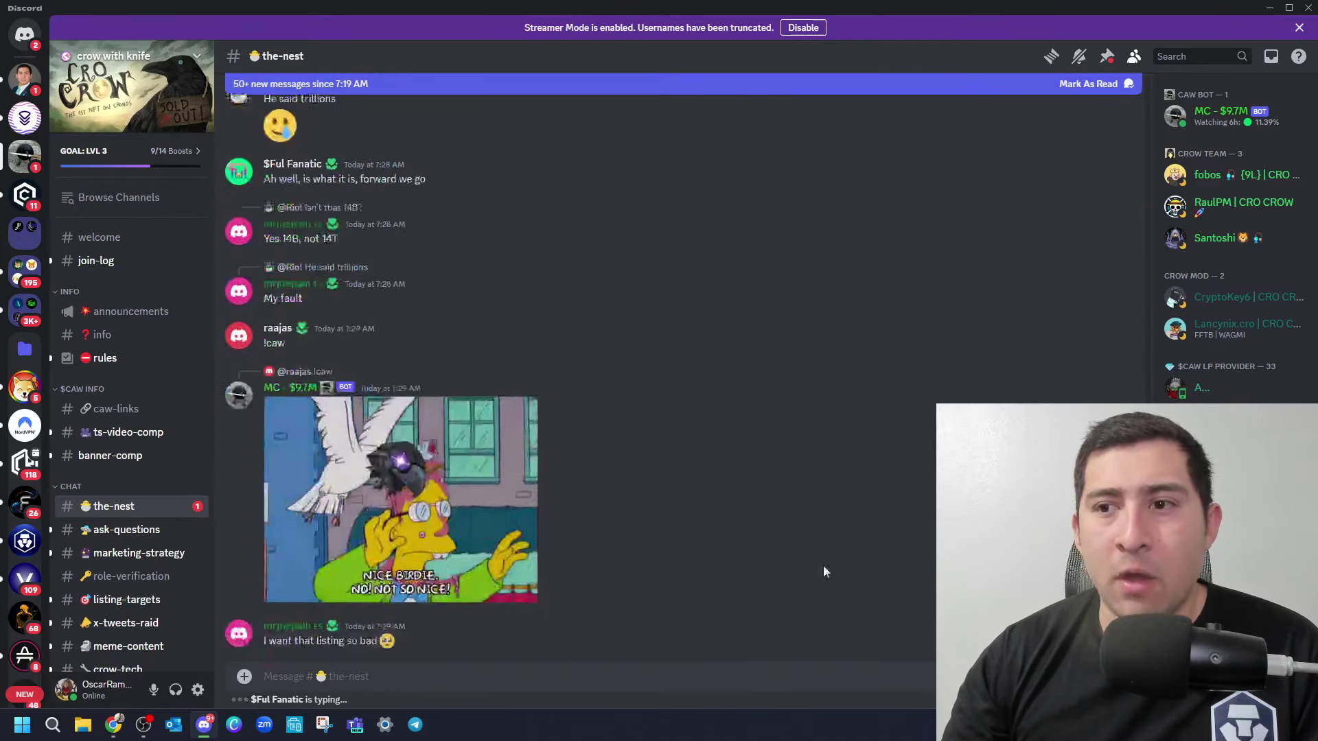
scroll(810, 508, up, 2)
scroll(810, 509, up, 3)
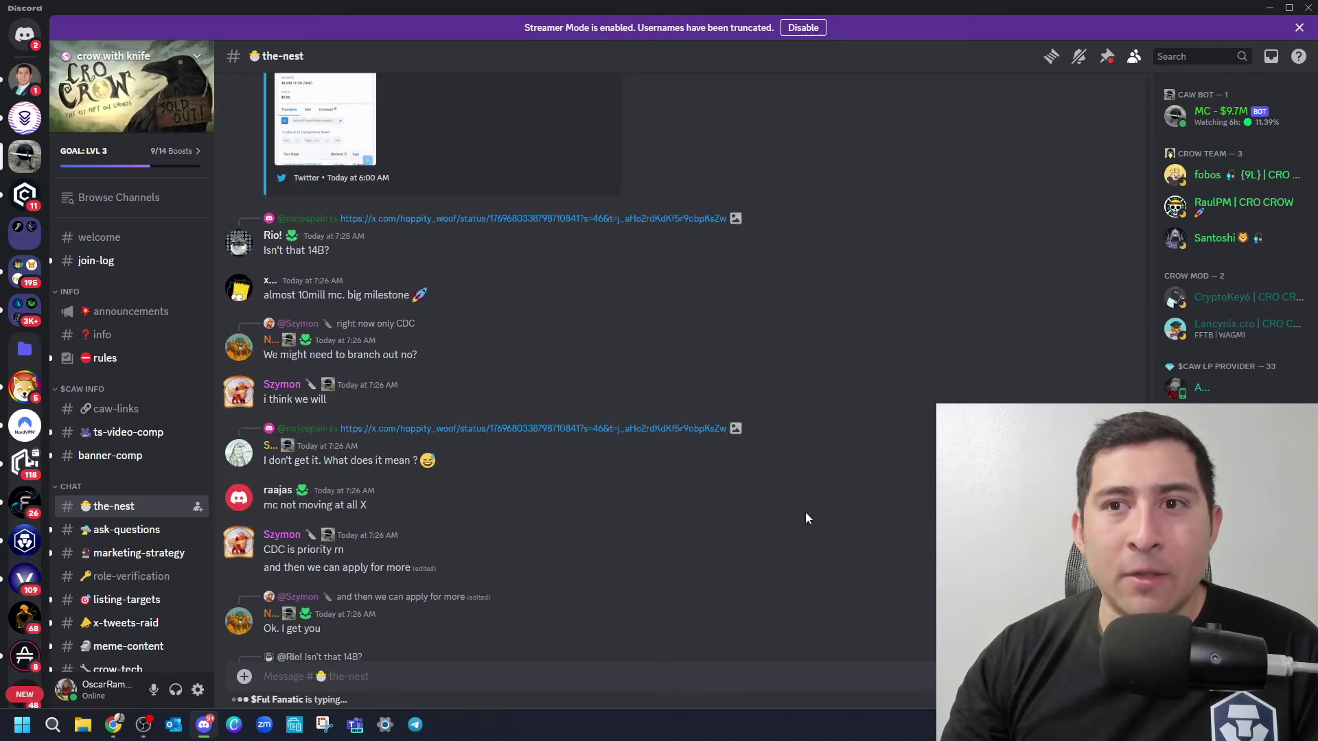
scroll(805, 511, up, 3)
scroll(804, 509, up, 3)
scroll(805, 509, up, 3)
scroll(805, 510, up, 3)
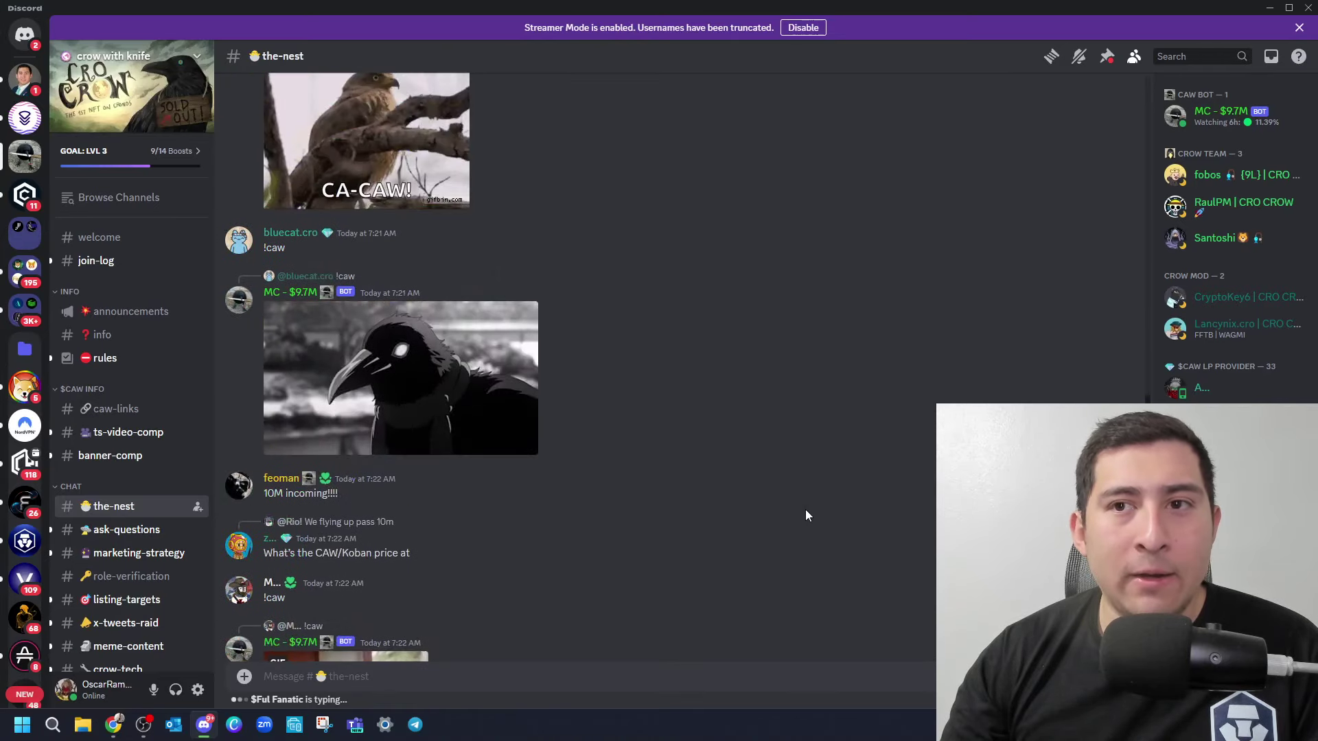
scroll(805, 508, up, 2)
scroll(806, 503, up, 2)
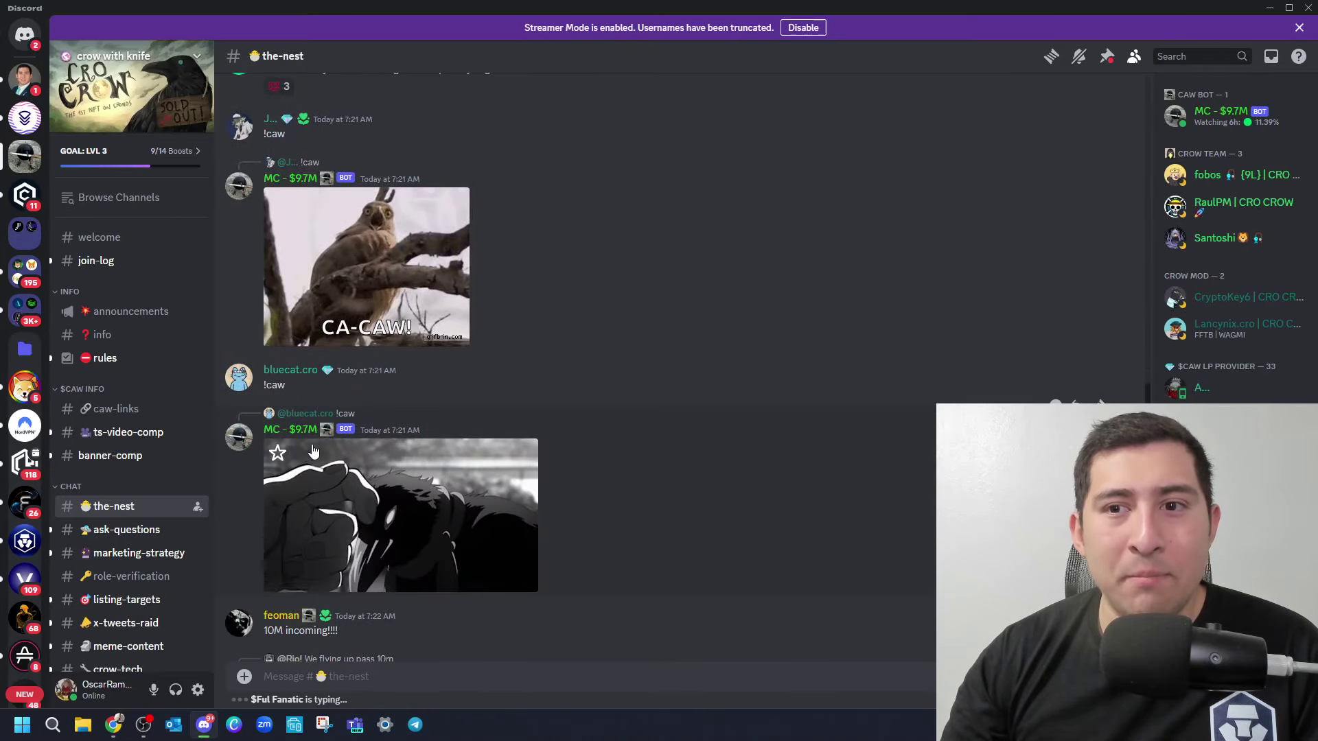
scroll(786, 496, up, 3)
scroll(791, 499, up, 3)
scroll(786, 493, up, 3)
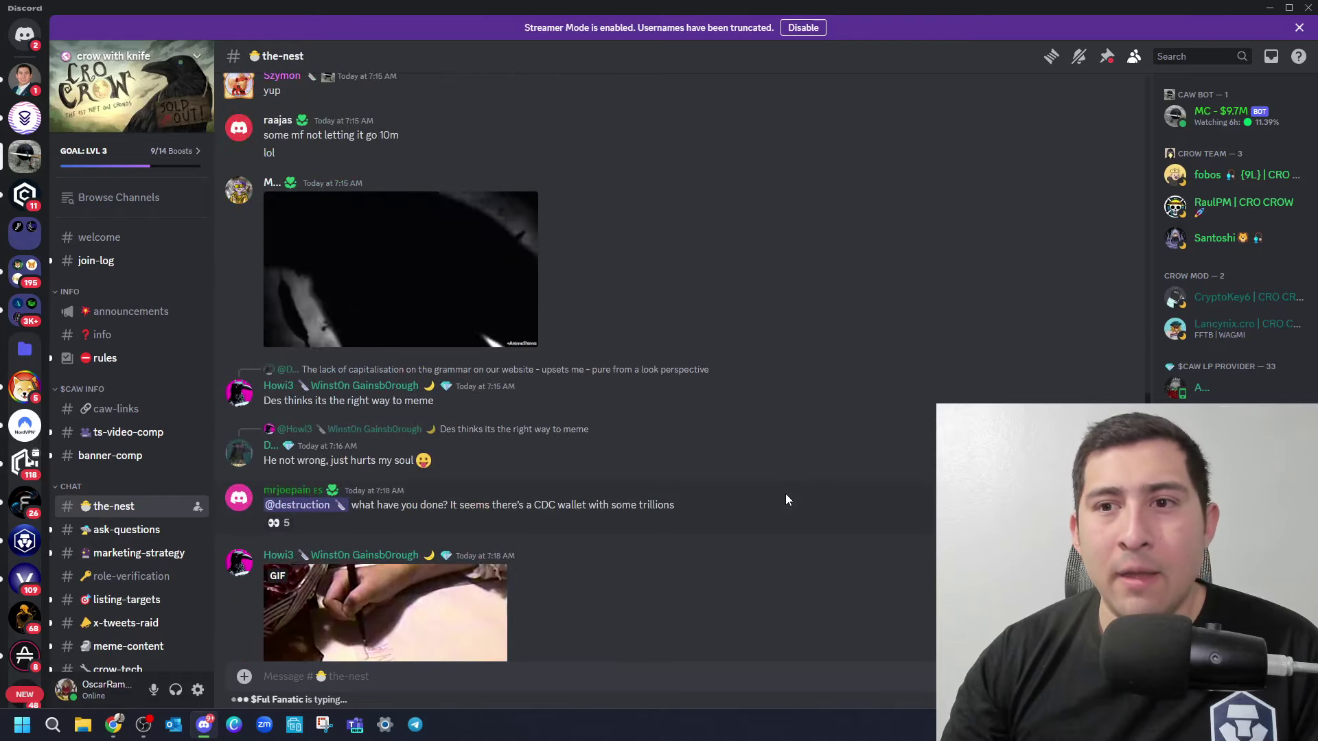
scroll(786, 494, down, 4)
scroll(785, 494, down, 2)
scroll(786, 495, up, 8)
scroll(785, 487, up, 3)
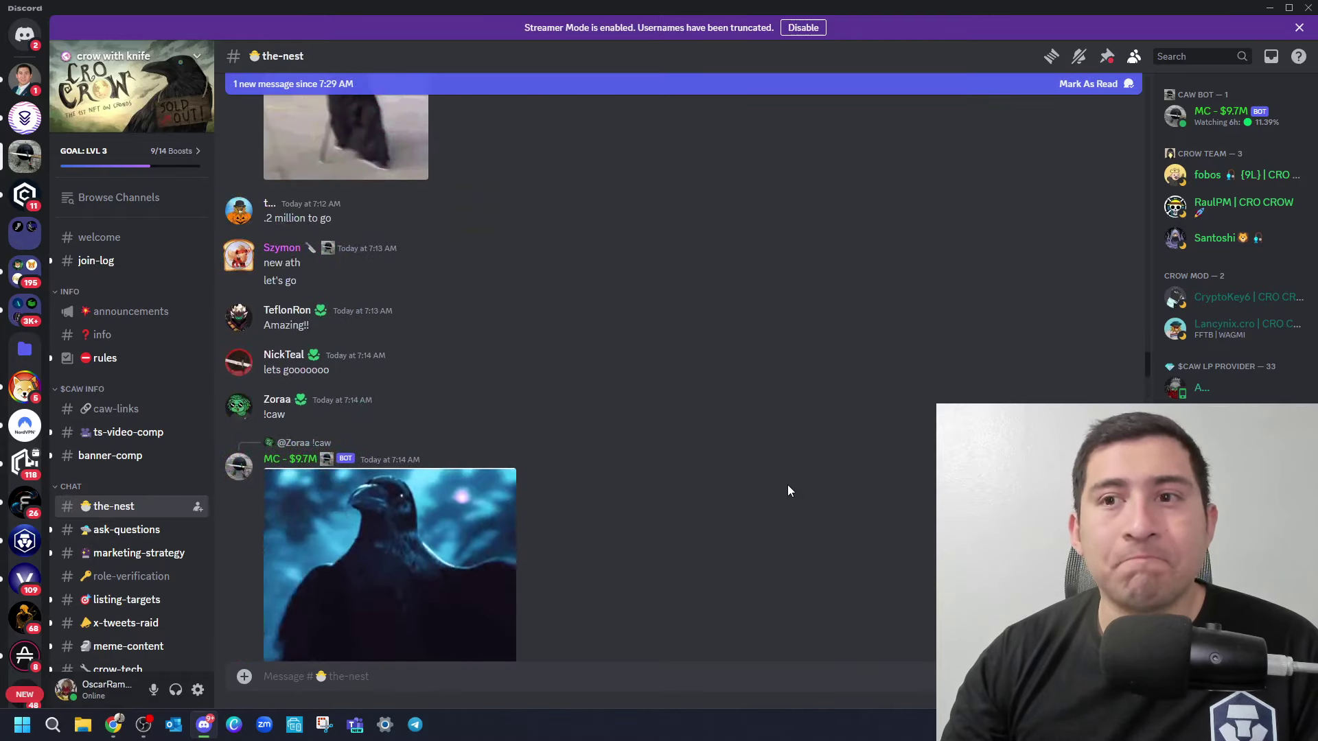
scroll(787, 484, up, 3)
scroll(774, 483, up, 3)
scroll(775, 483, up, 3)
scroll(780, 484, up, 3)
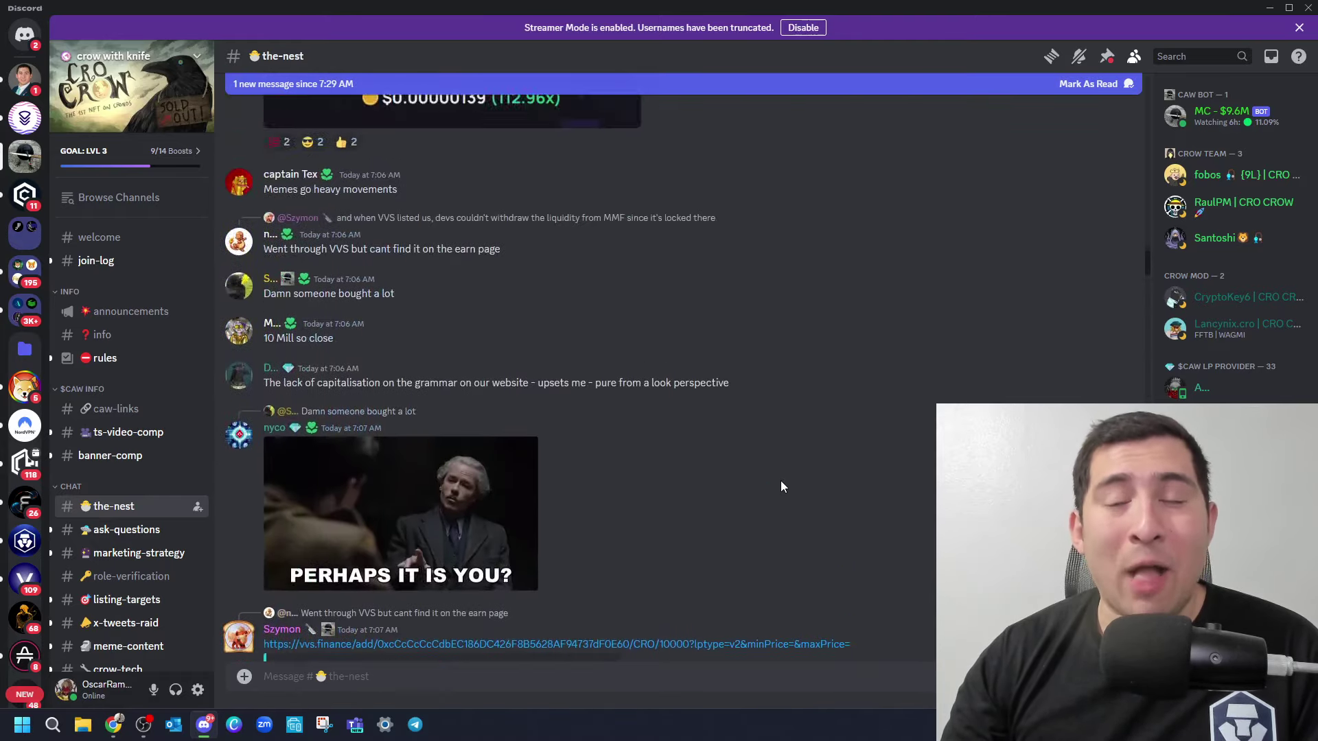
scroll(779, 481, up, 3)
scroll(779, 481, up, 3)
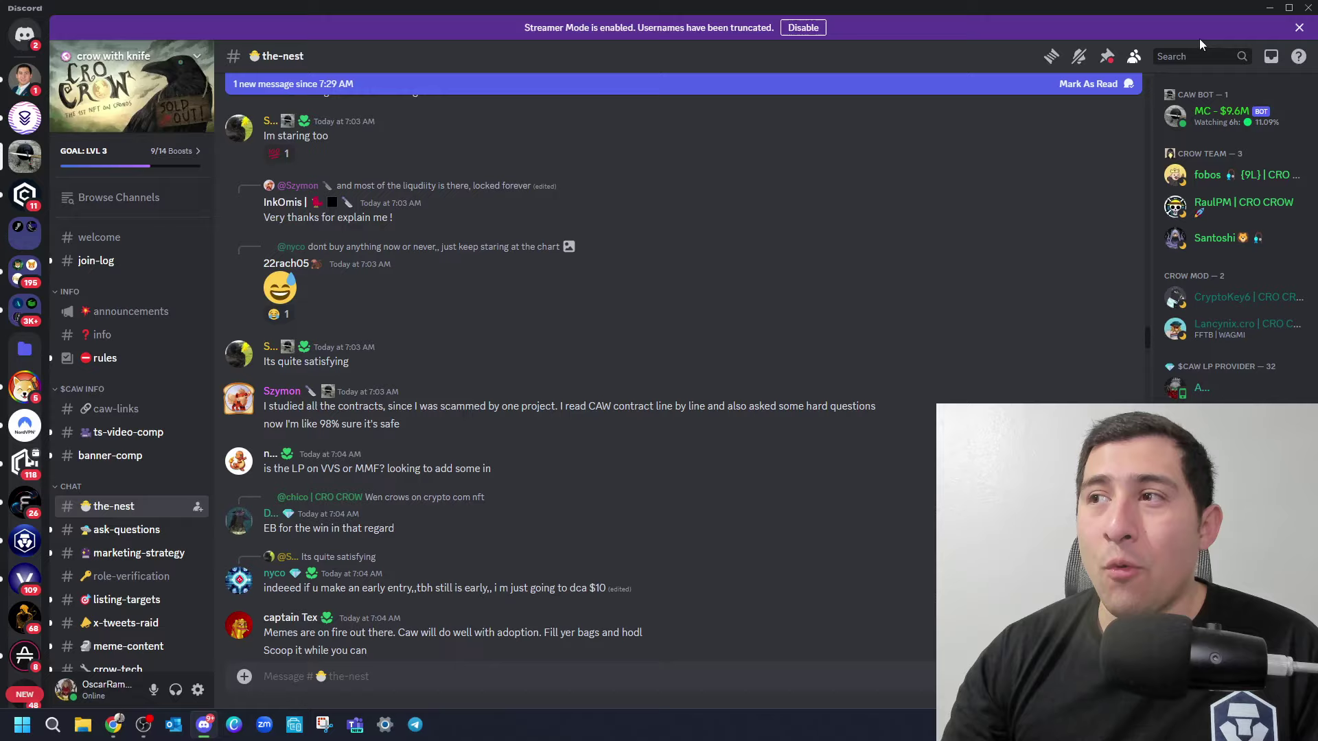
click(1269, 8)
Go to the creator's X profile and open the March 15 '1.001T CAW' trillionaire post.
click(247, 533)
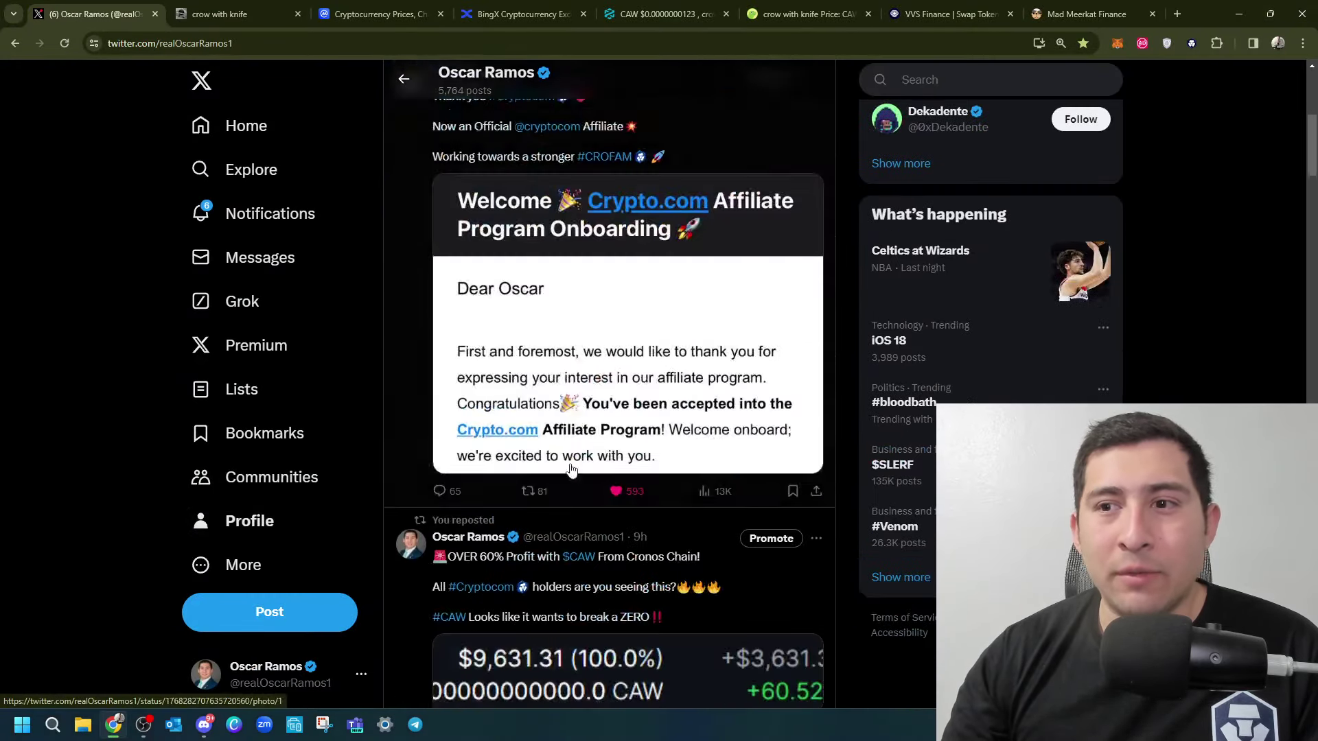
scroll(571, 470, down, 5)
scroll(618, 453, down, 5)
scroll(642, 448, down, 5)
scroll(664, 443, down, 5)
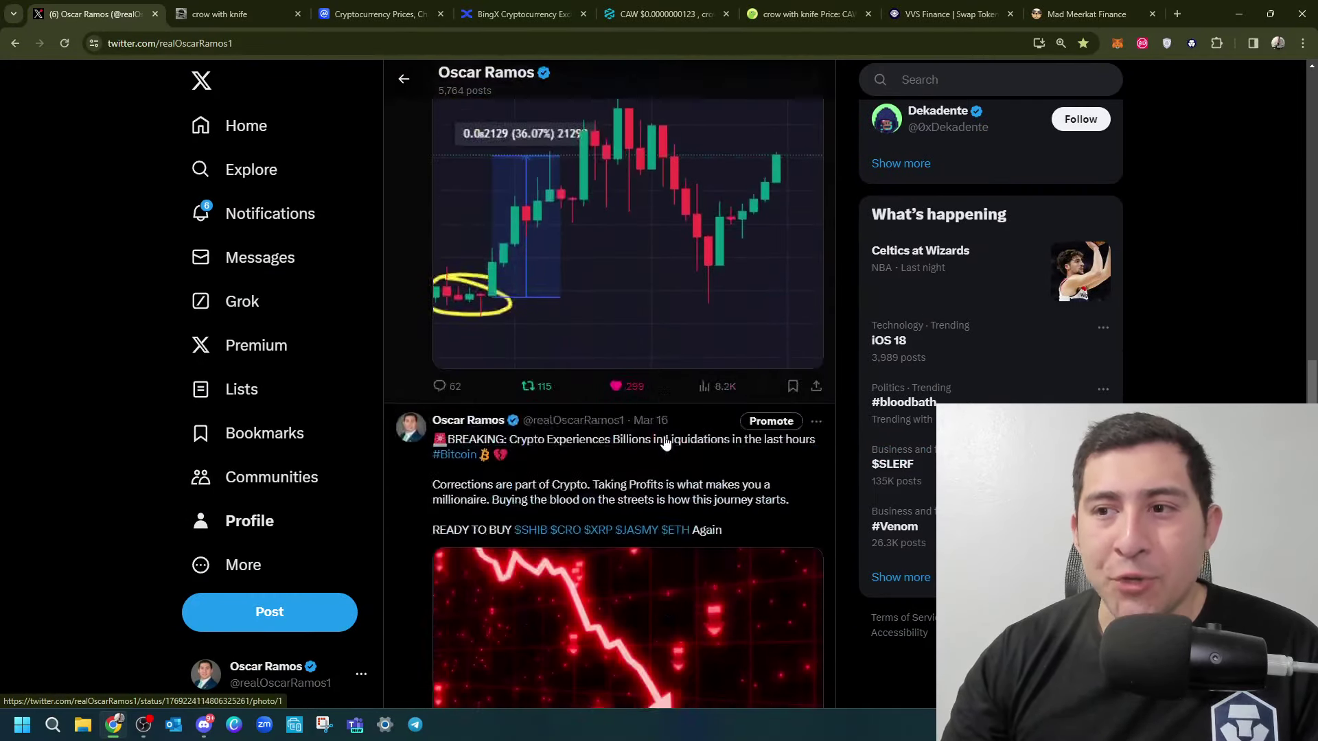
scroll(664, 443, down, 5)
scroll(664, 443, down, 5)
scroll(665, 445, down, 5)
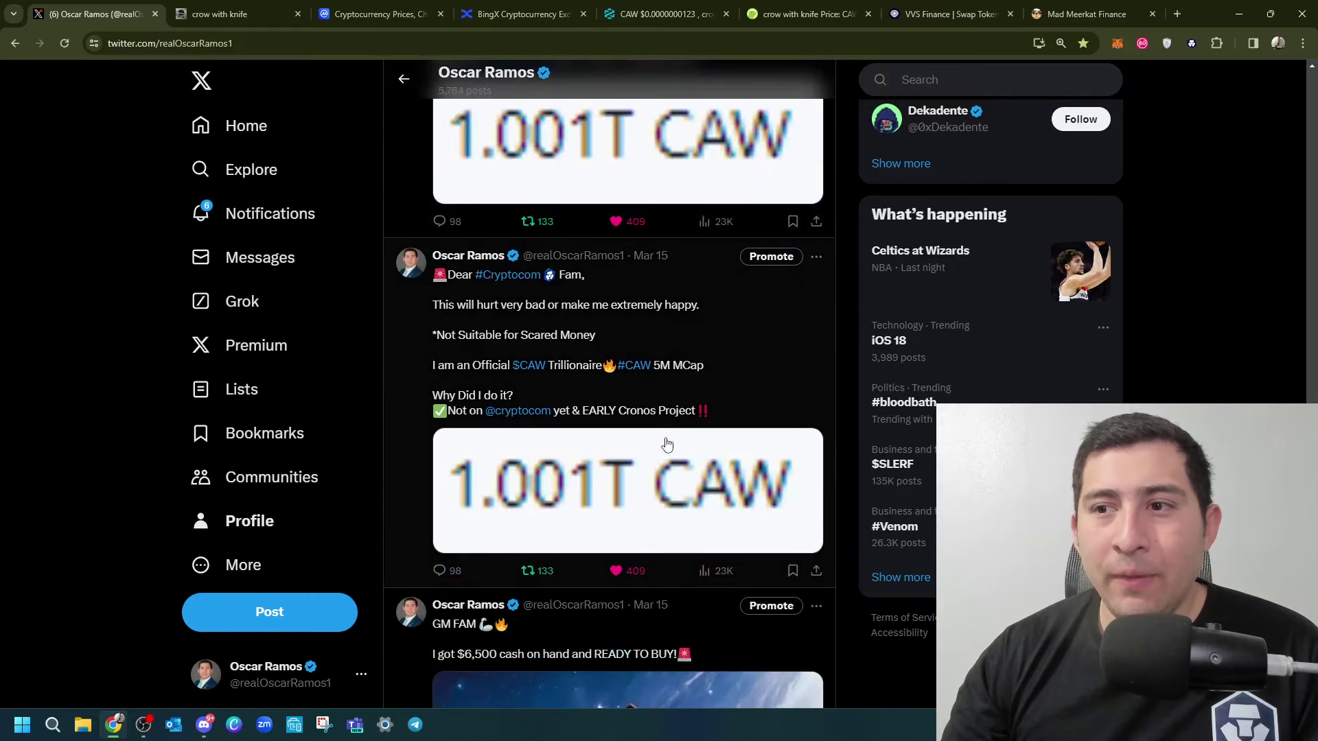
click(748, 329)
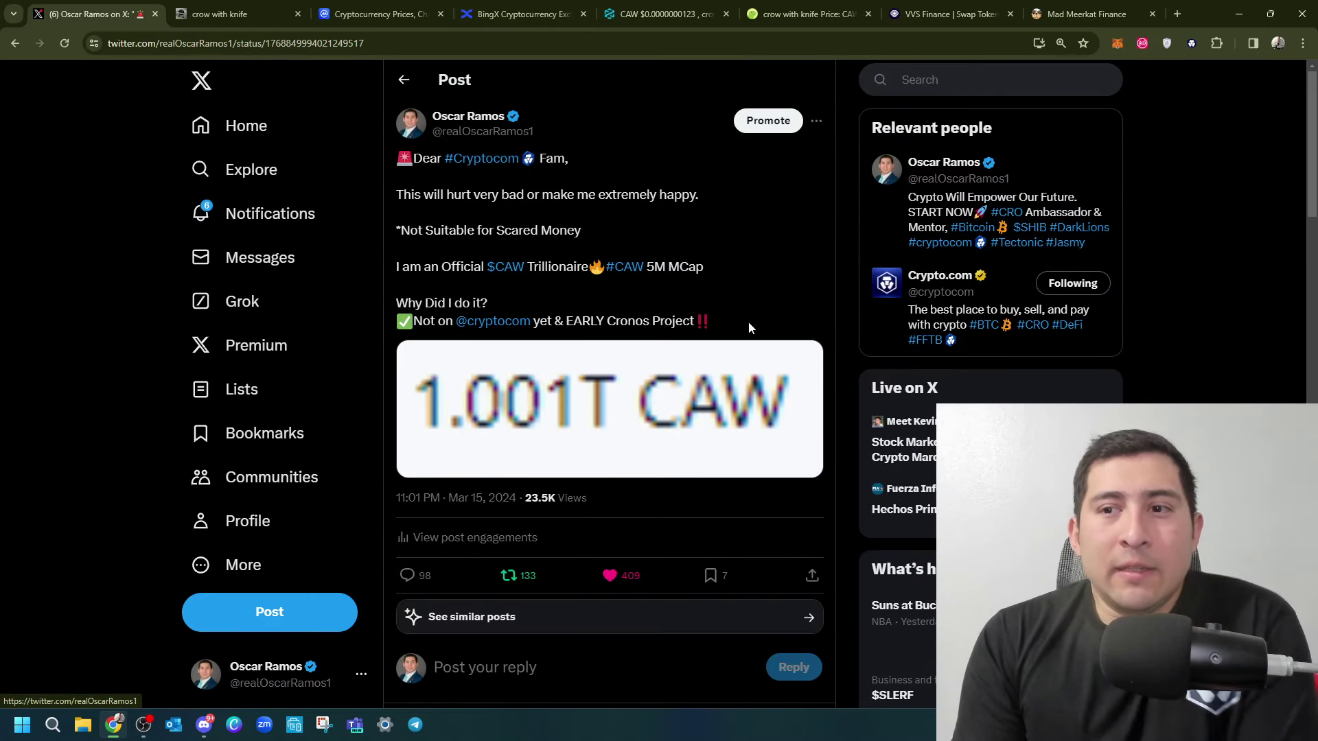